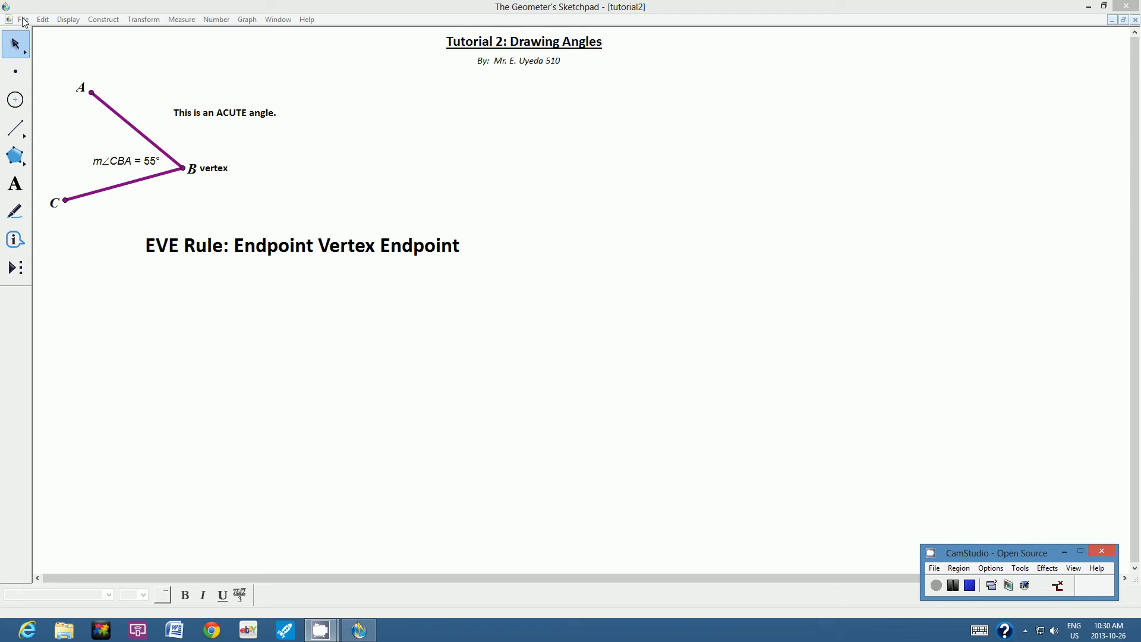
# Create a new blank sketch
pyautogui.click(23, 19)
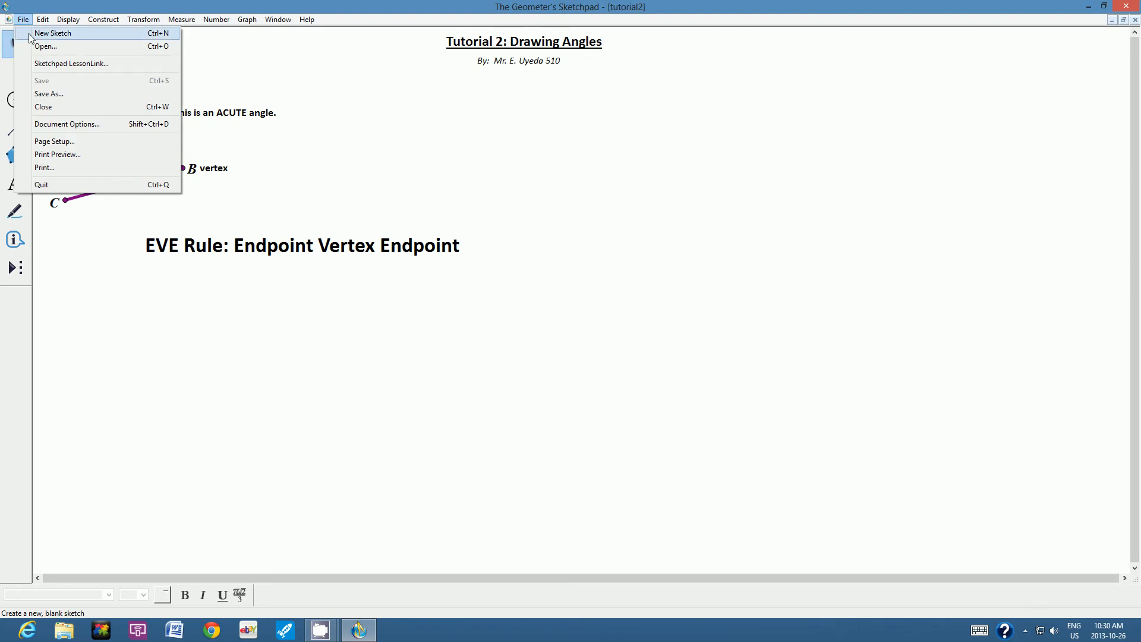
pyautogui.click(30, 35)
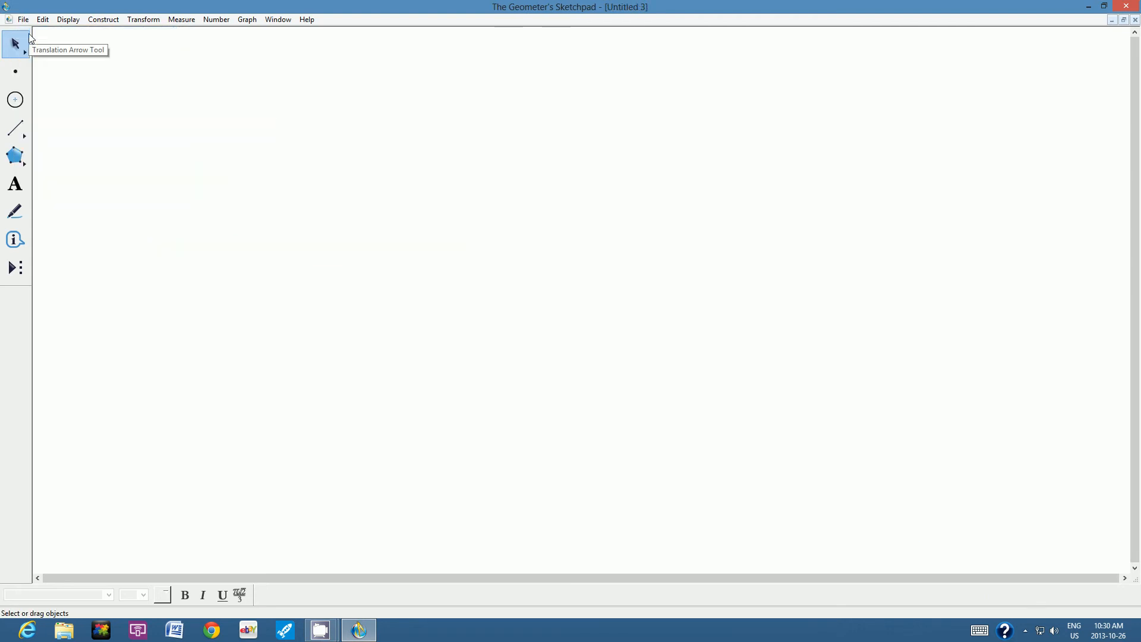
pyautogui.click(1088, 6)
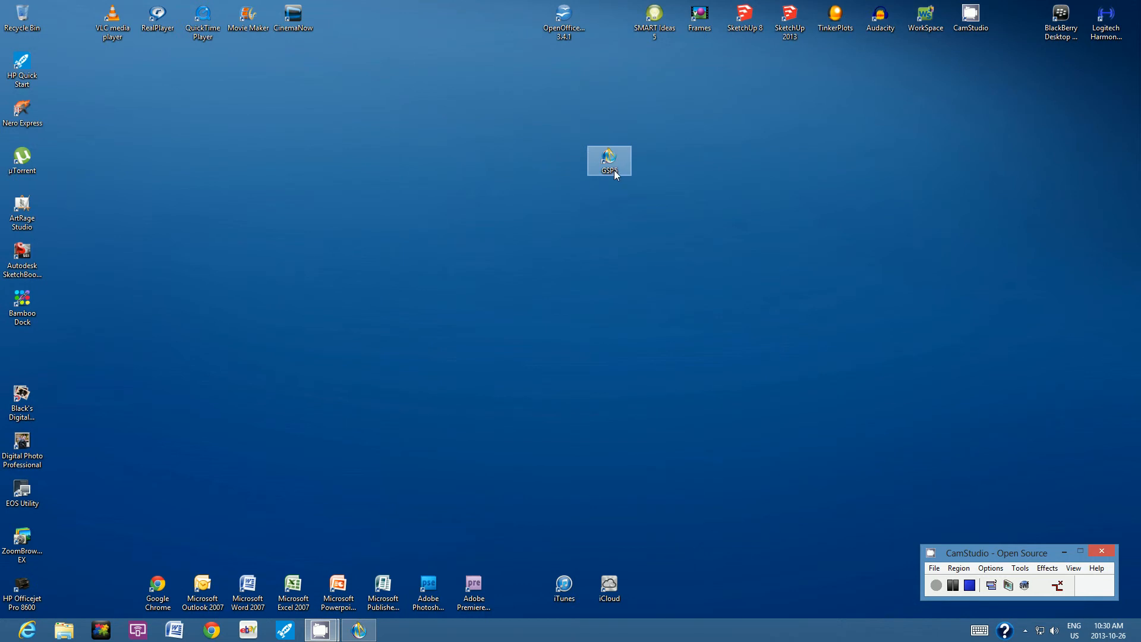
pyautogui.click(350, 634)
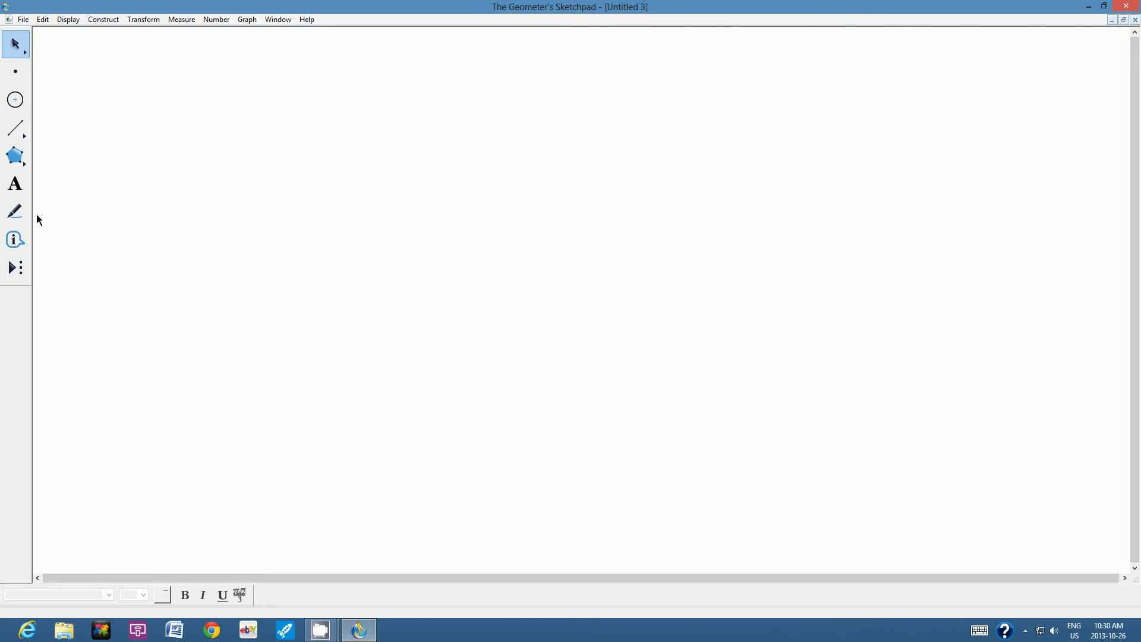
# Add a wide text caption near the top of the sketch reading "Tutorial 3: Drawing Different Angles"
pyautogui.click(16, 186)
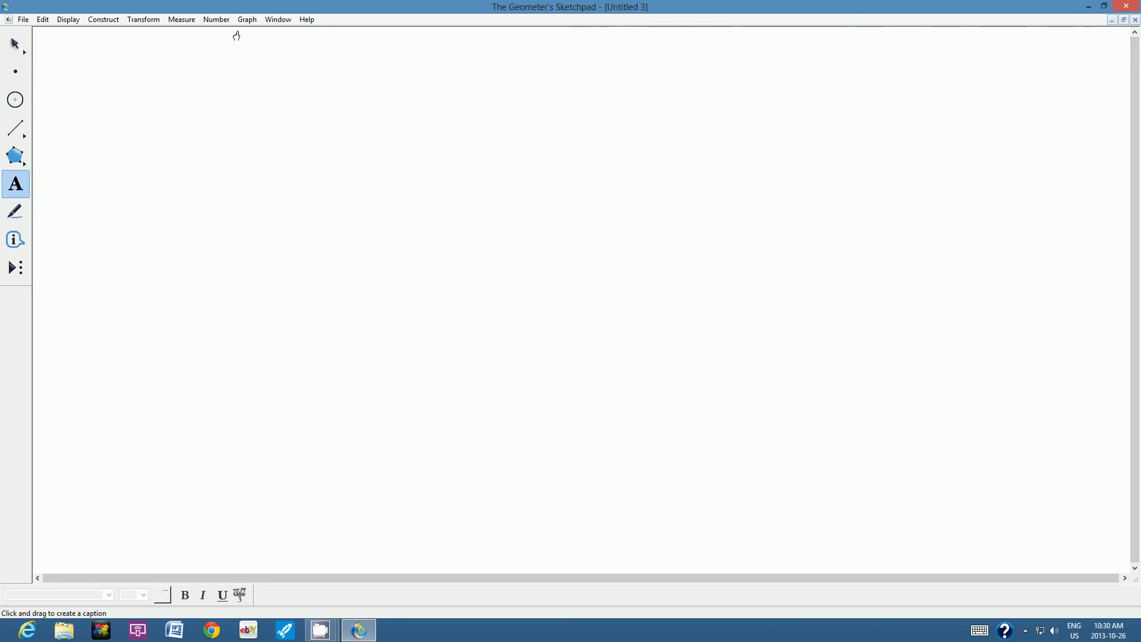
pyautogui.moveTo(237, 33); pyautogui.dragTo(799, 66)
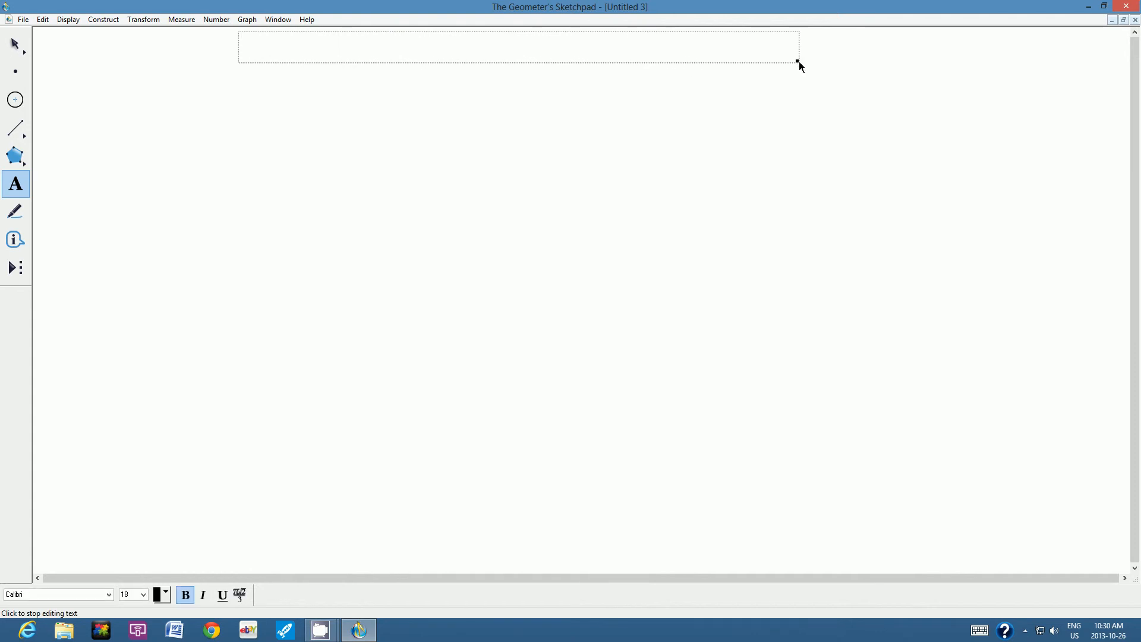
pyautogui.write('Tutorial 3: Drawing Di')
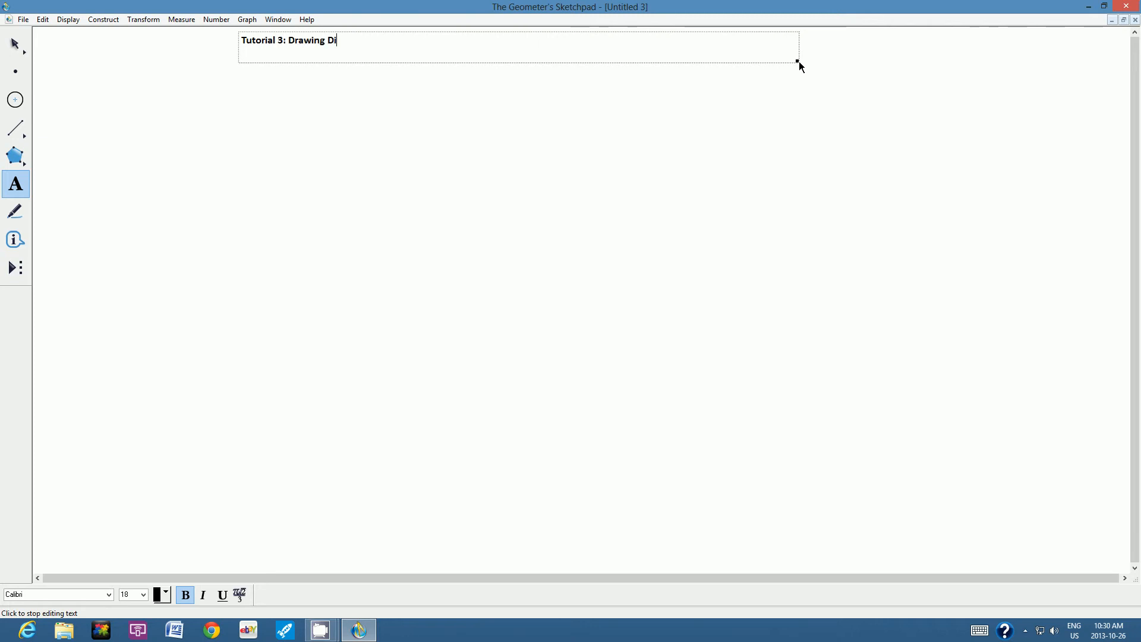
pyautogui.write('fferent Angles')
# Format the whole title text at size 24 with an underline
pyautogui.moveTo(407, 41); pyautogui.dragTo(243, 51)
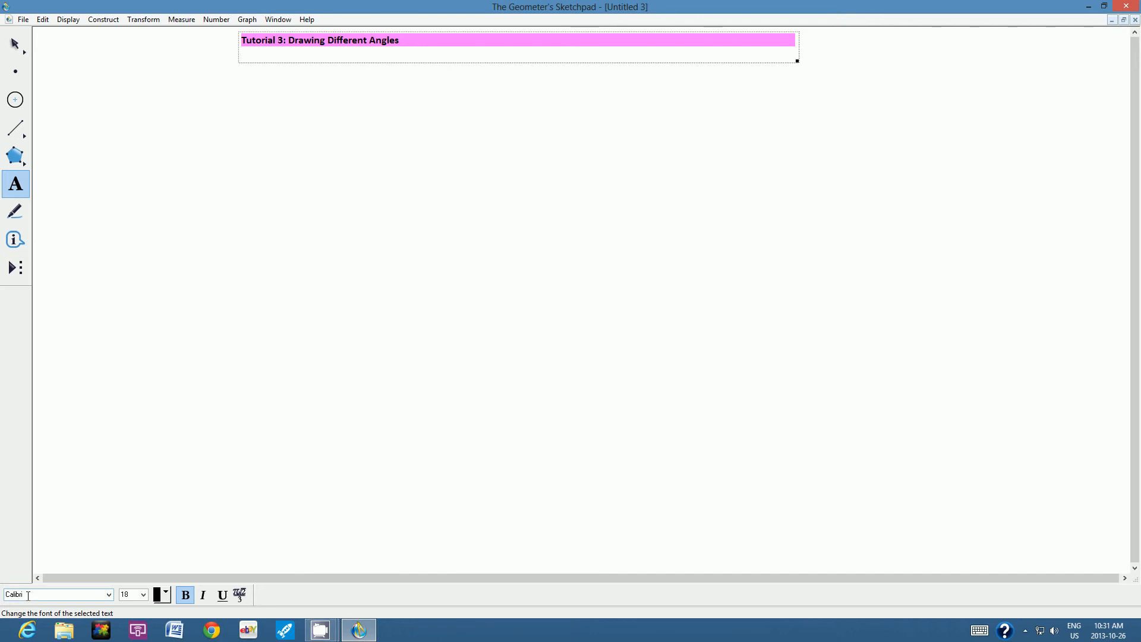
pyautogui.click(143, 594)
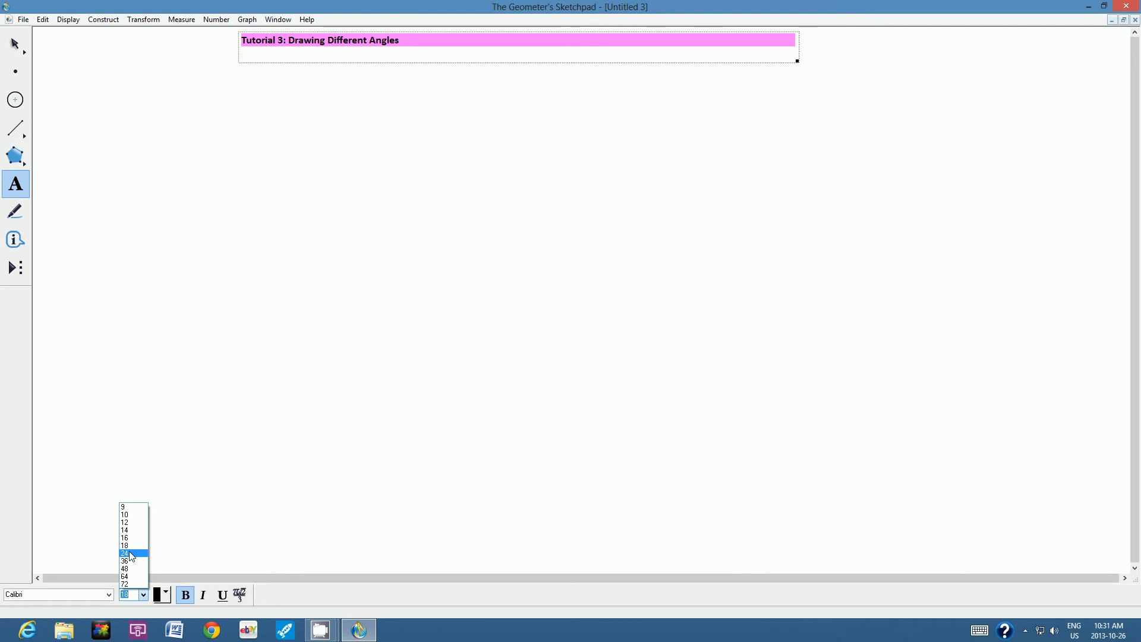
pyautogui.click(130, 555)
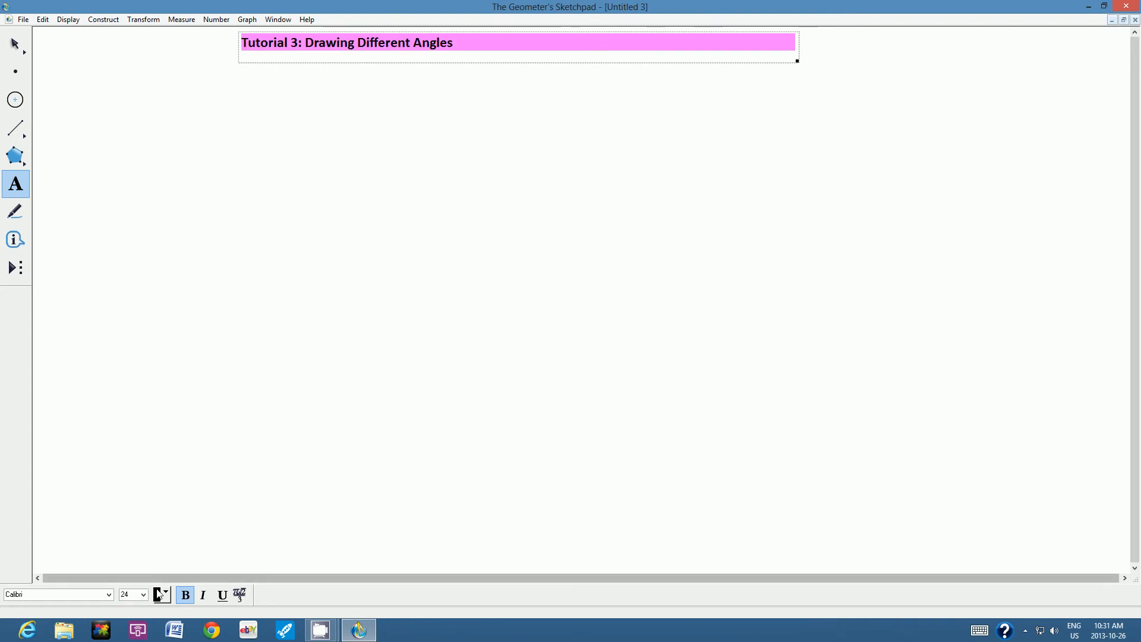
pyautogui.click(224, 598)
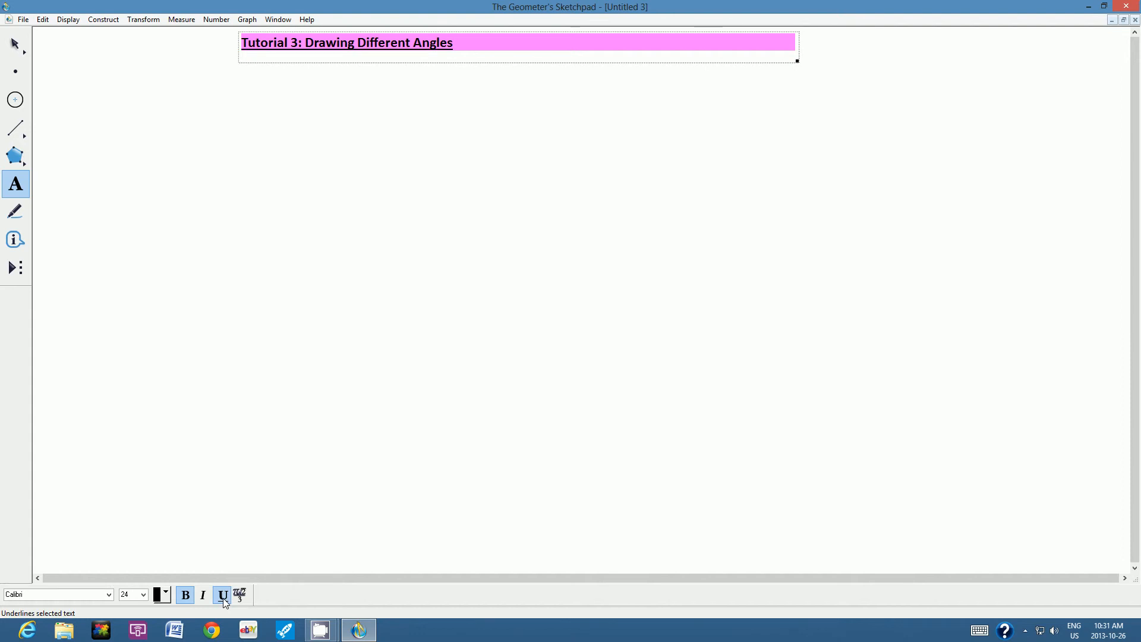
# Move the title caption to the horizontal centre at the top of the sketch and deselect it
pyautogui.click(17, 47)
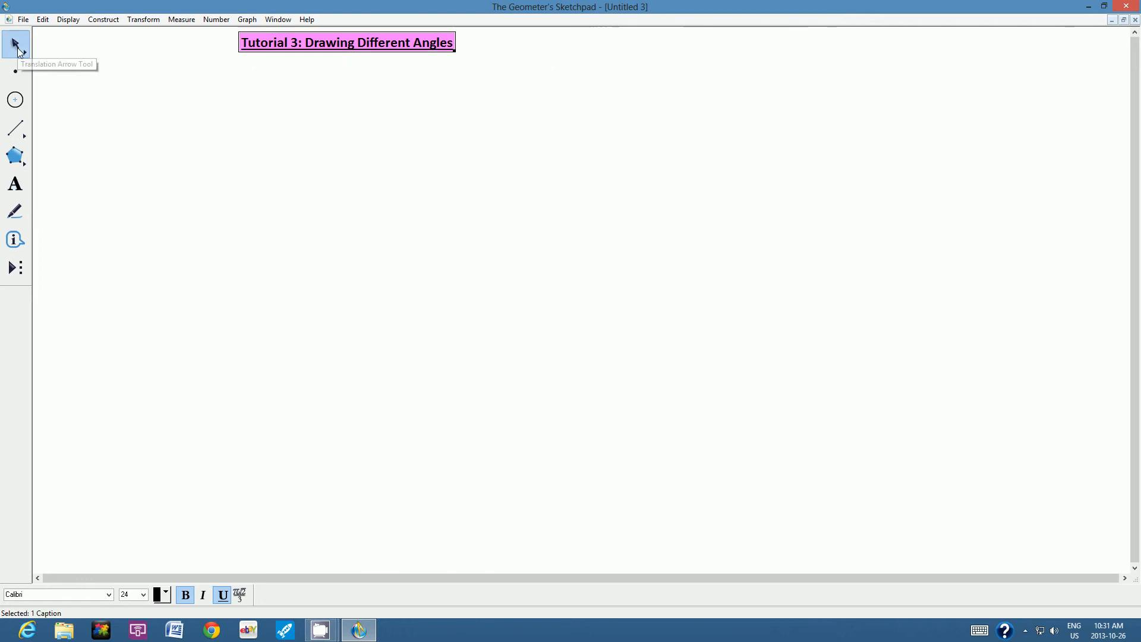
pyautogui.moveTo(319, 43); pyautogui.dragTo(516, 41)
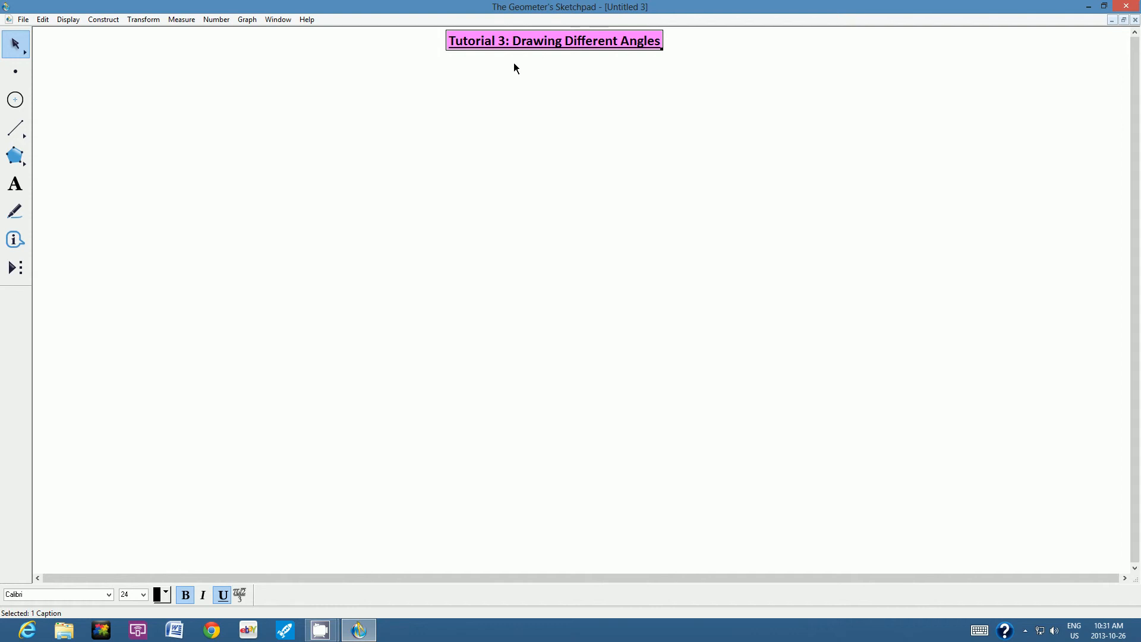
pyautogui.click(488, 83)
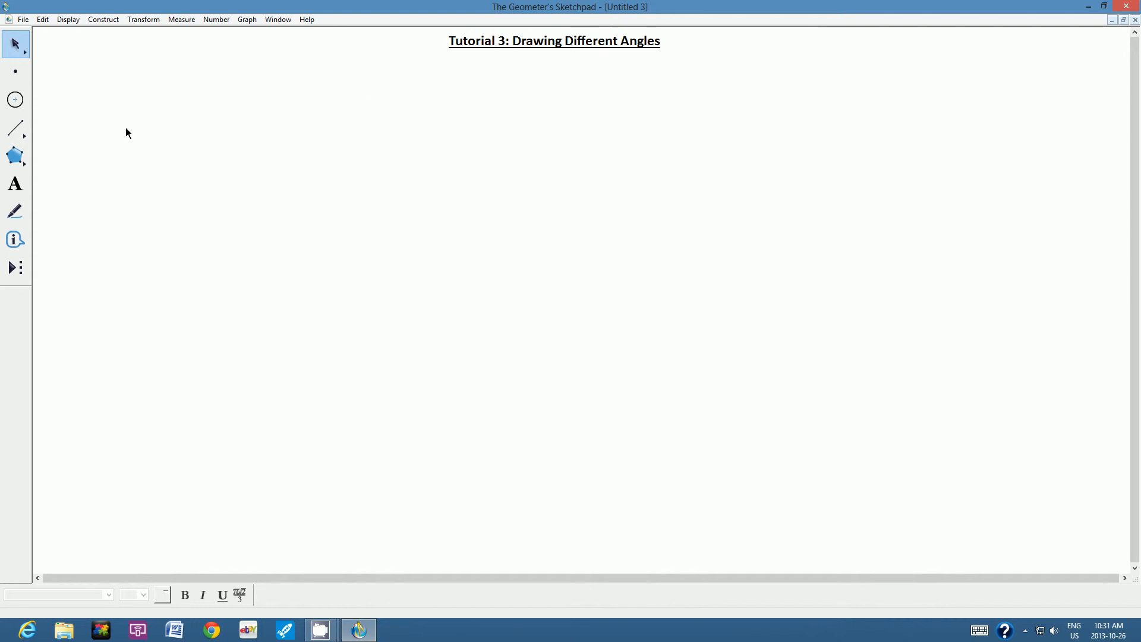
# Add a caption below the title reading "By:" followed by the author's name and class number 510
pyautogui.click(18, 186)
pyautogui.click(380, 64)
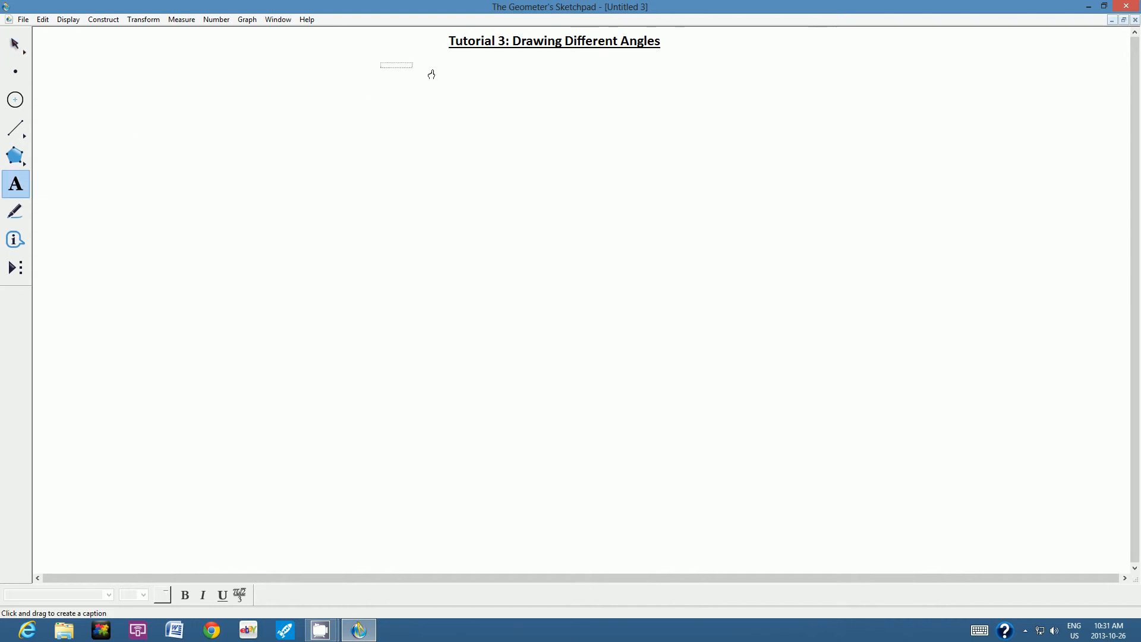
pyautogui.moveTo(431, 74); pyautogui.dragTo(761, 88)
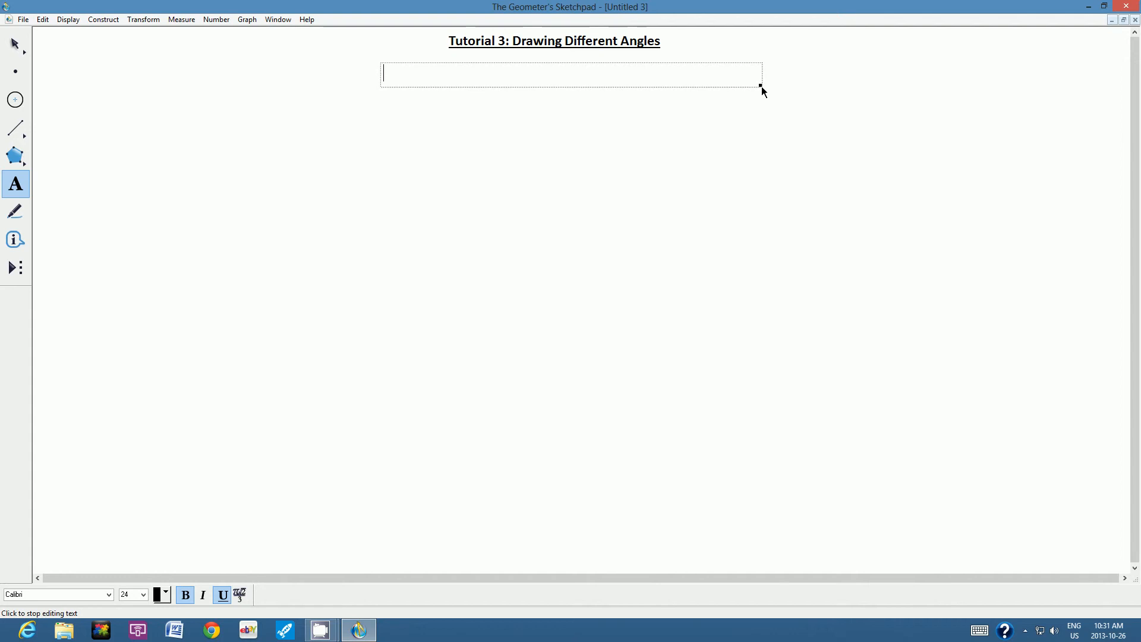
pyautogui.write('By:  Mr. E. Uyeda 5')
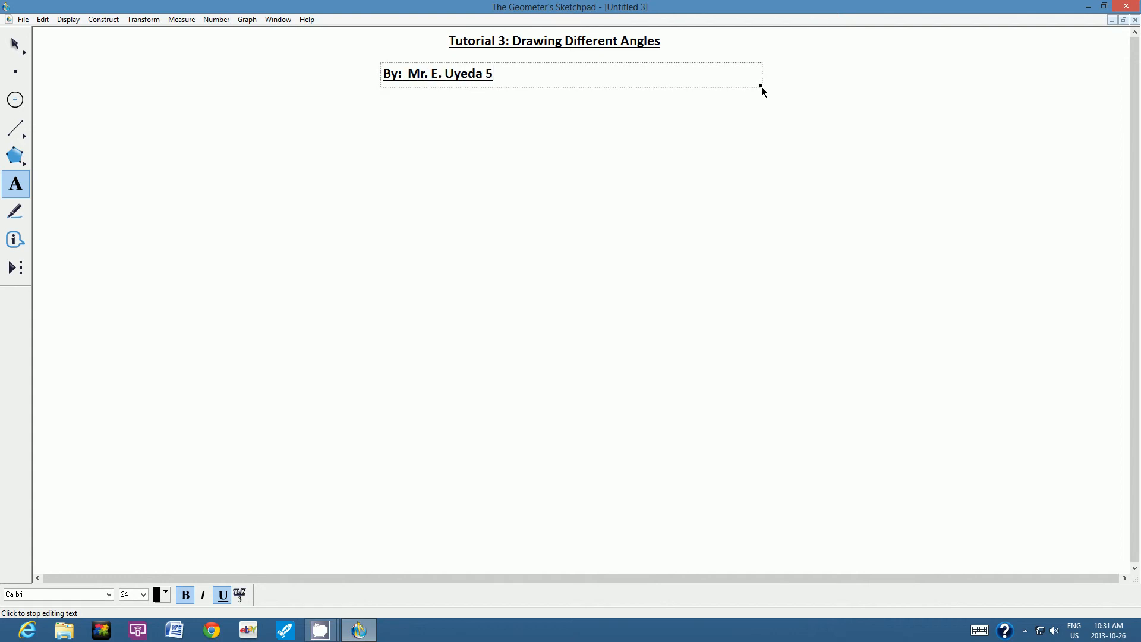
pyautogui.write('10')
# Format the byline text as italic at size 16, without underline or bold
pyautogui.moveTo(509, 73); pyautogui.dragTo(362, 112)
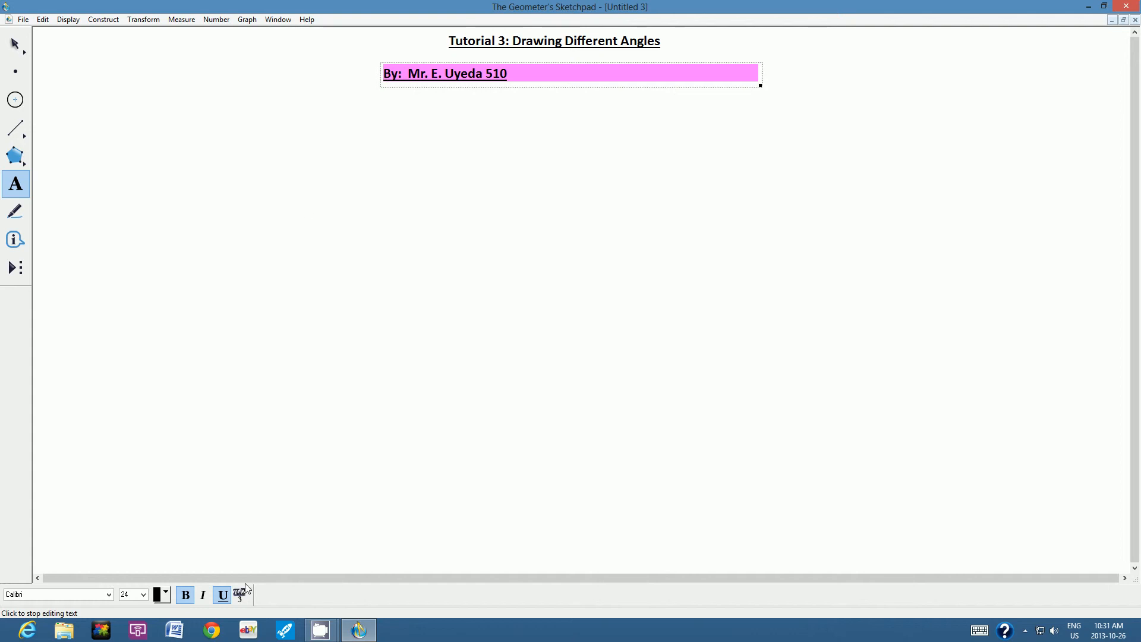
pyautogui.click(225, 596)
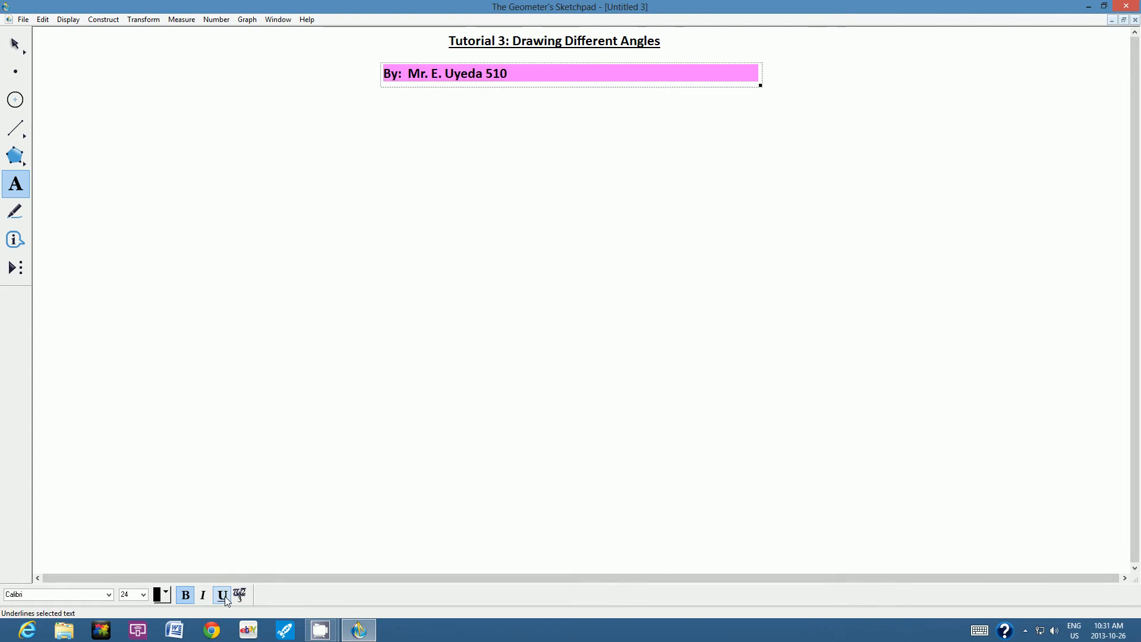
pyautogui.click(184, 596)
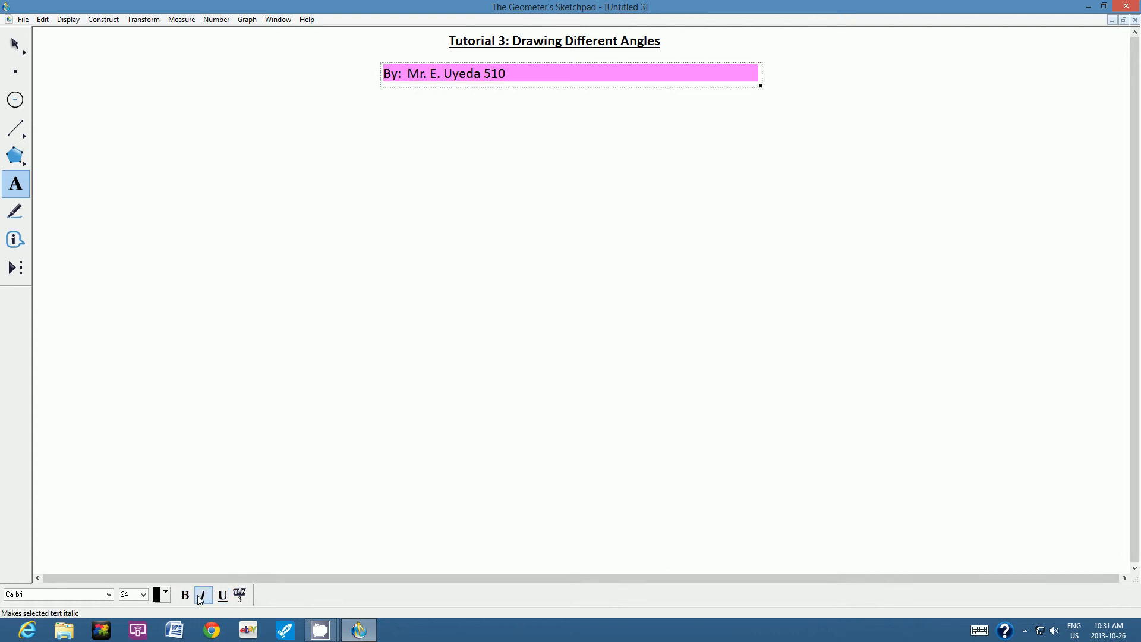
pyautogui.click(203, 596)
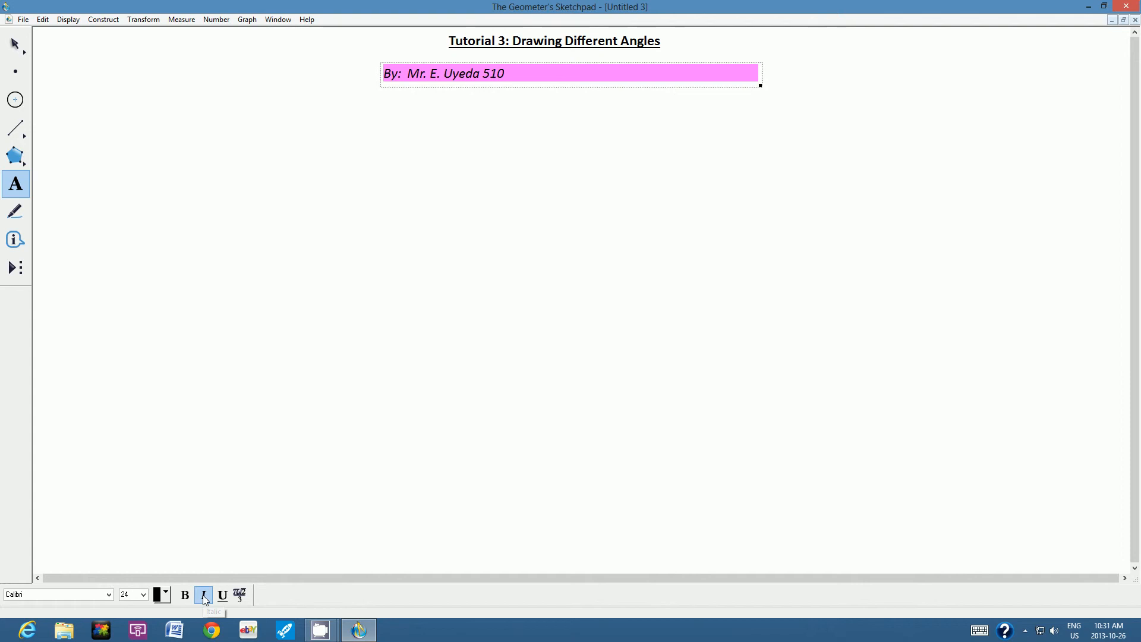
pyautogui.click(144, 595)
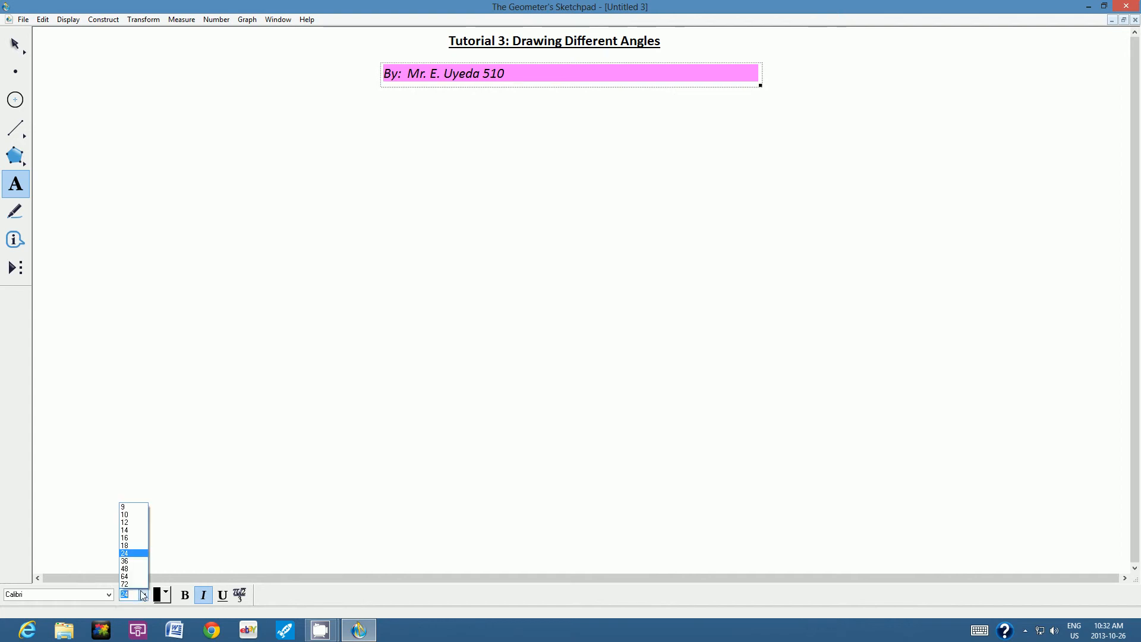
pyautogui.click(143, 538)
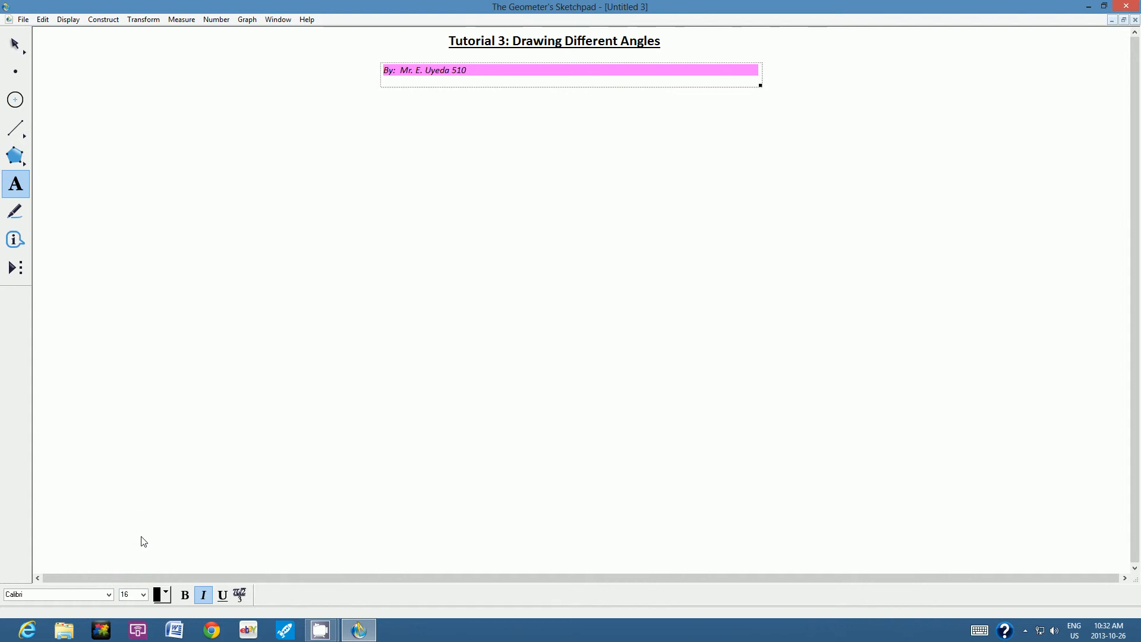
# Move the byline caption so it sits centred directly beneath the title, and deselect it
pyautogui.click(20, 45)
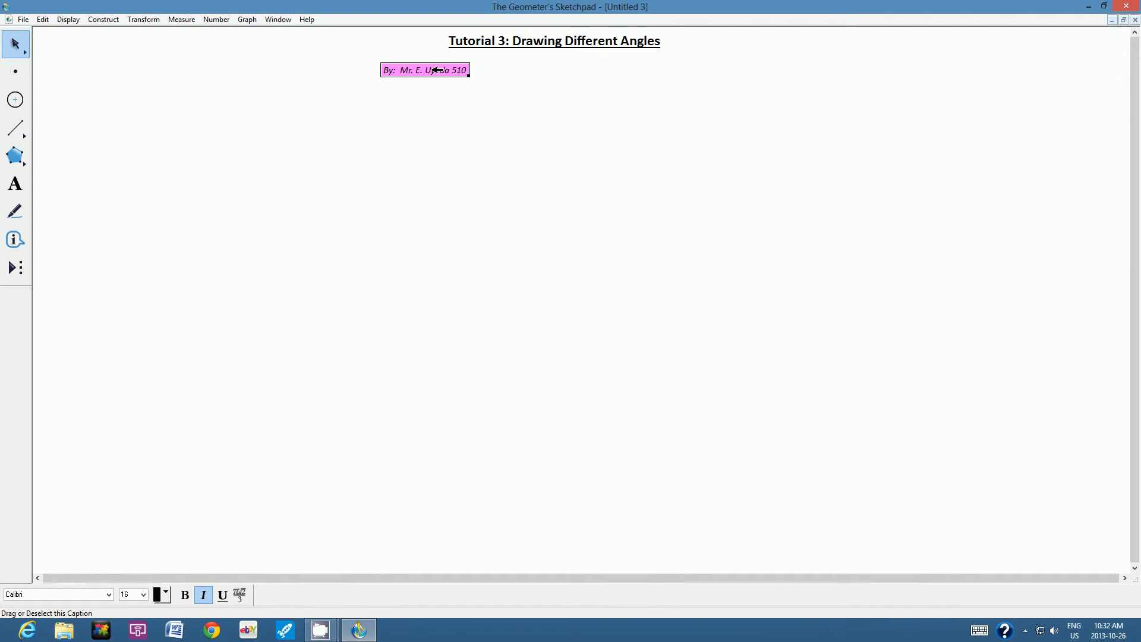
pyautogui.moveTo(437, 70); pyautogui.dragTo(560, 60)
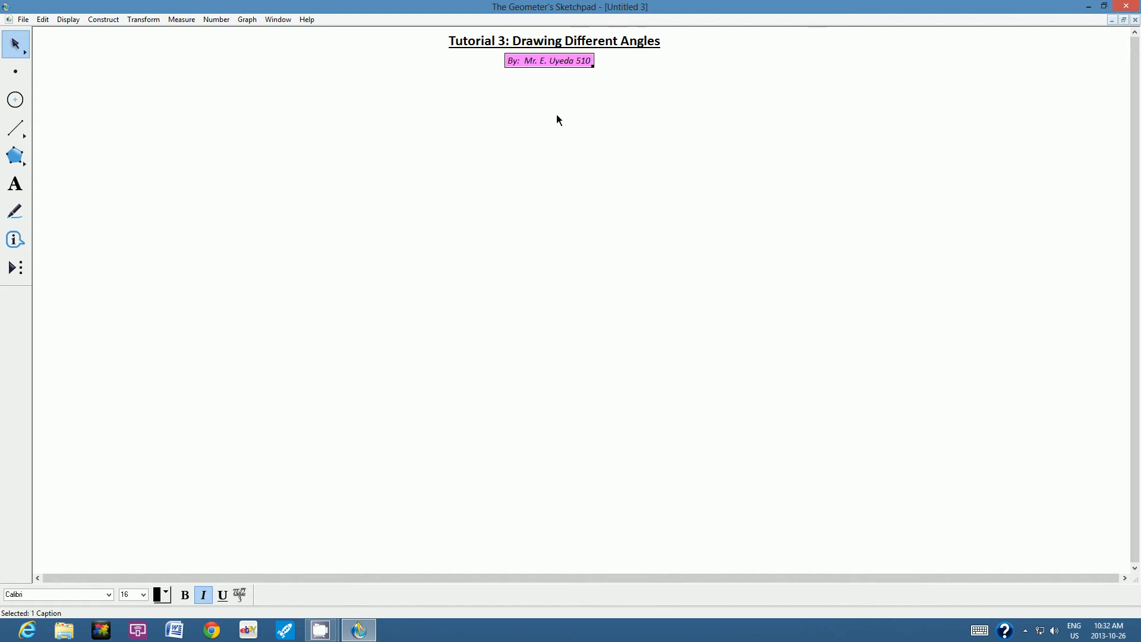
pyautogui.click(564, 130)
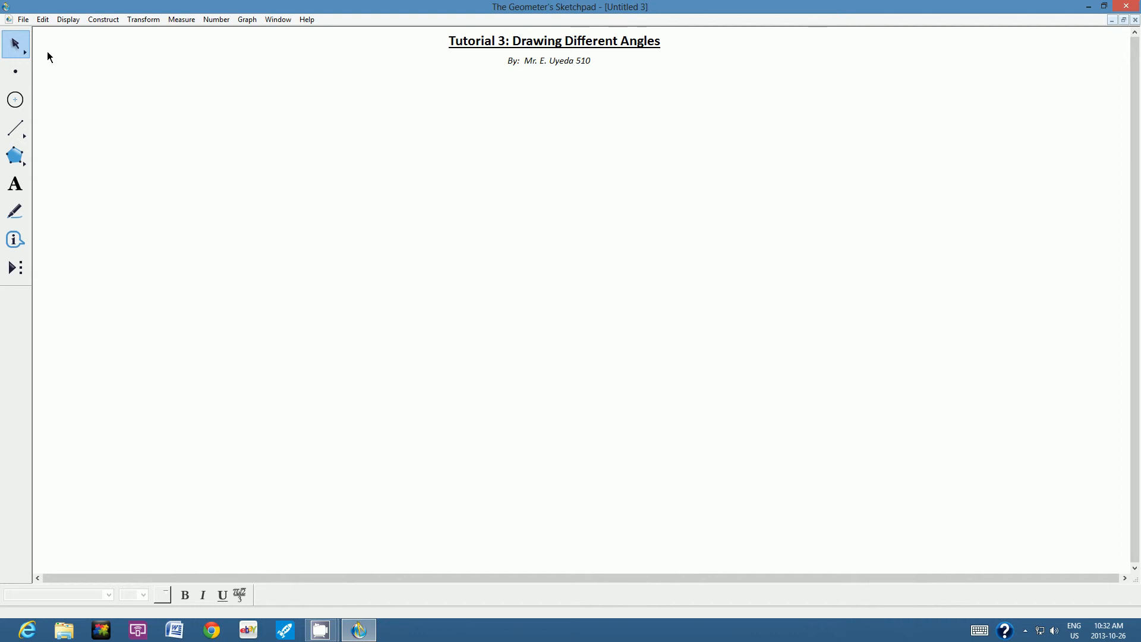
# Save the sketch as tutorial3 in the GSP Tutorial Files folder
pyautogui.click(23, 19)
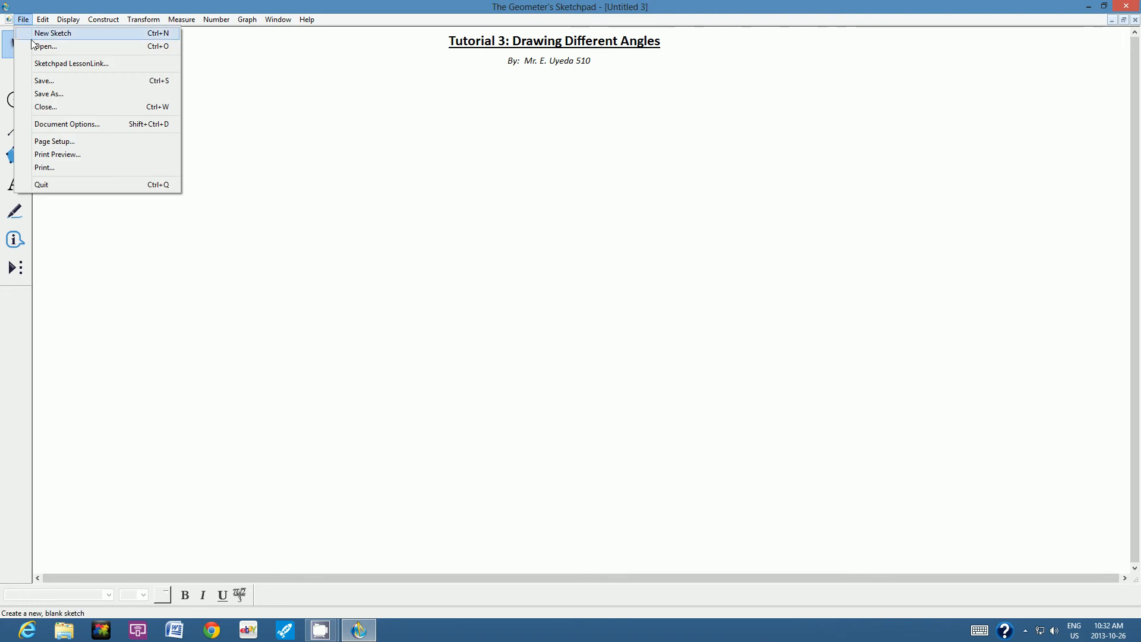
pyautogui.click(48, 95)
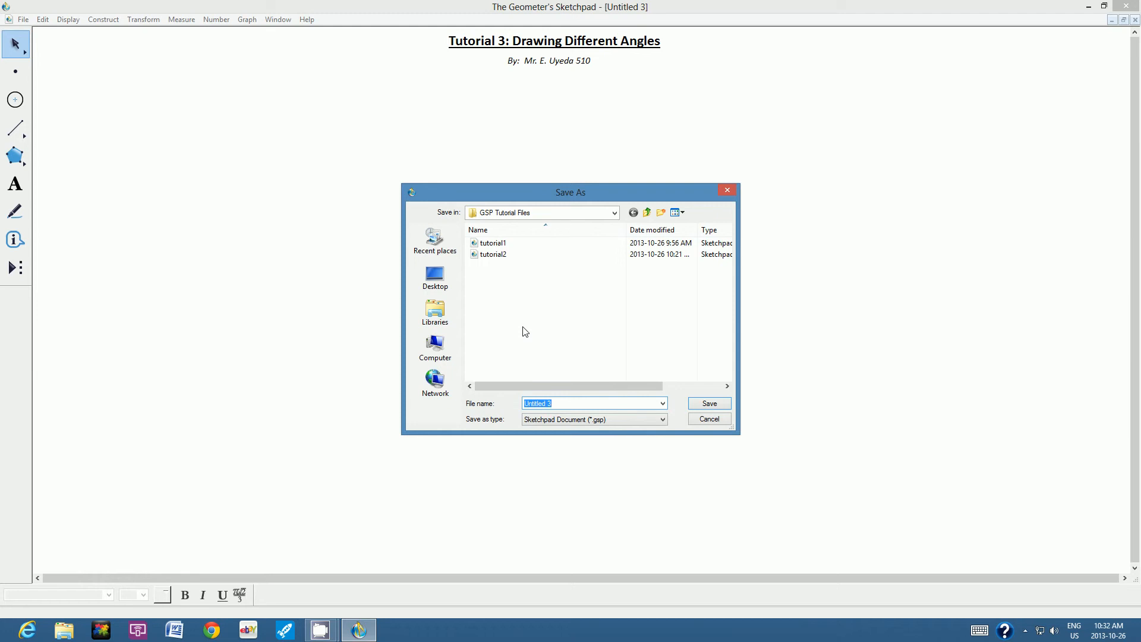
pyautogui.click(614, 213)
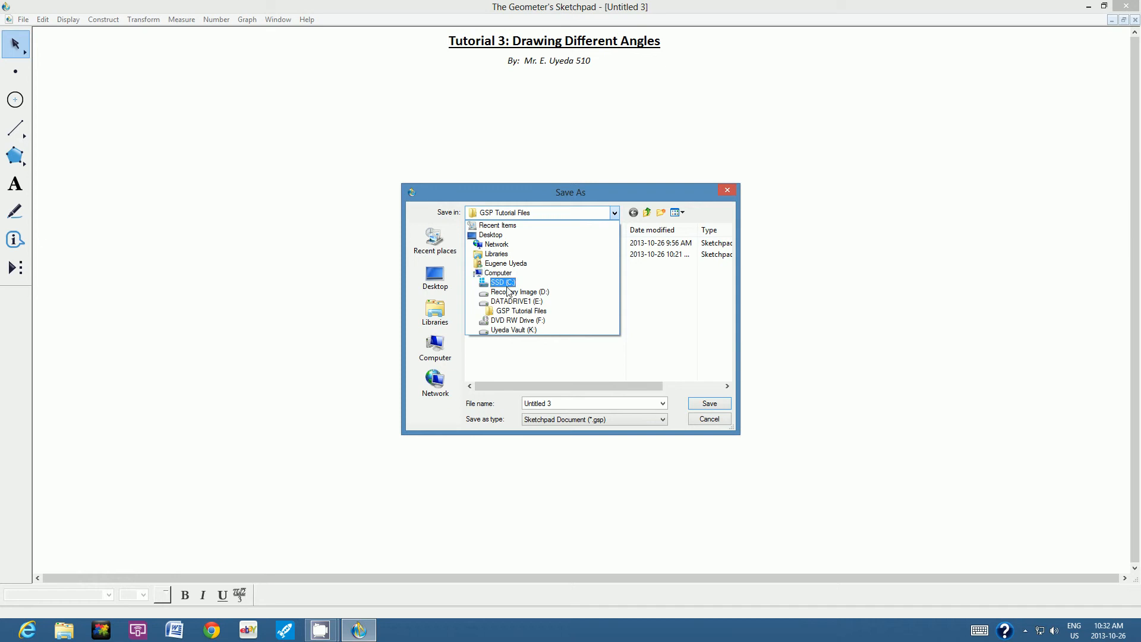
pyautogui.click(509, 310)
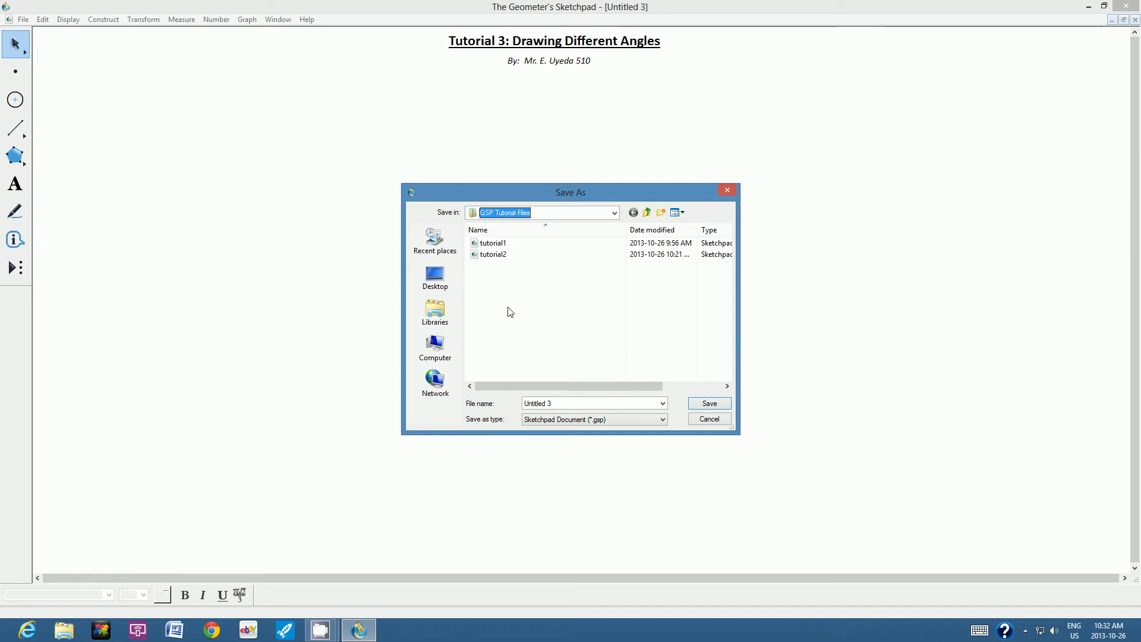
pyautogui.click(554, 403)
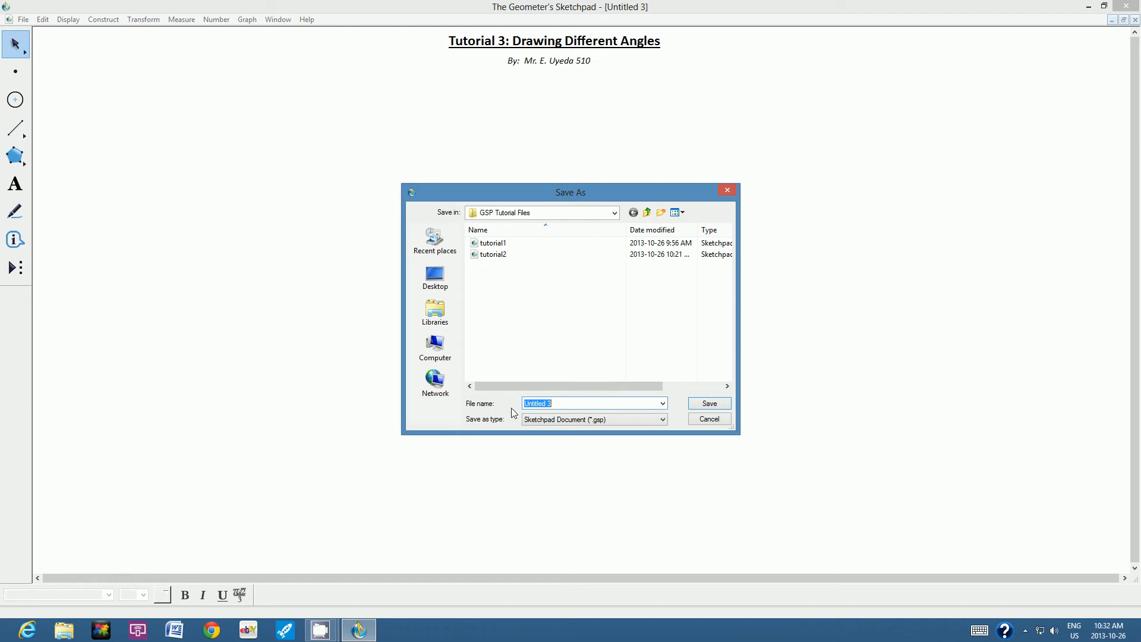
pyautogui.write('tutorial')
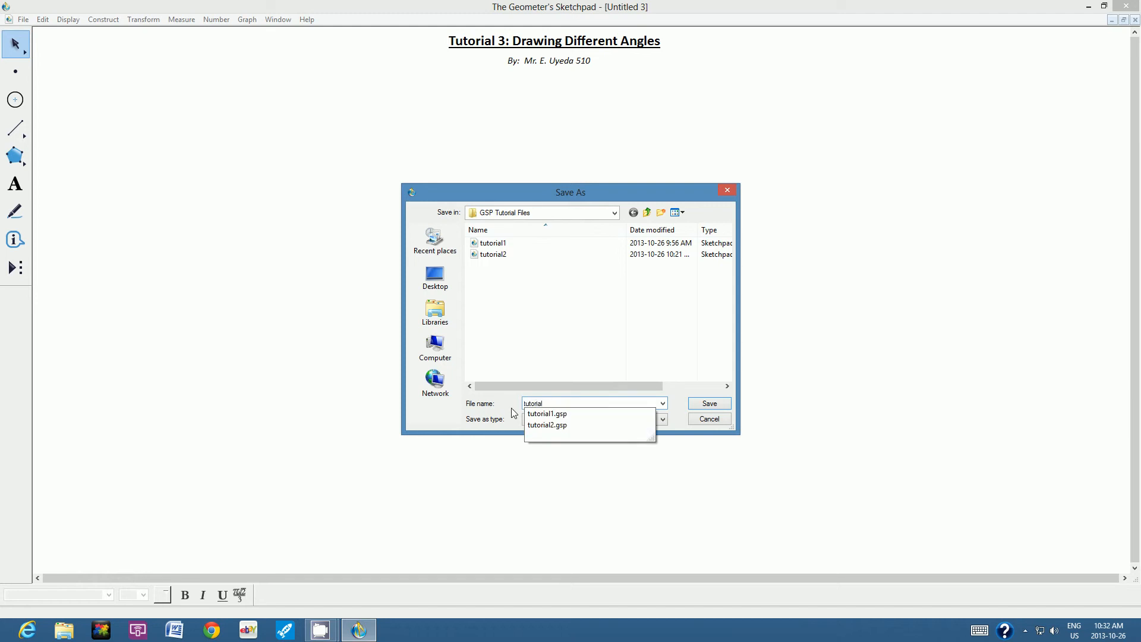
pyautogui.write('3')
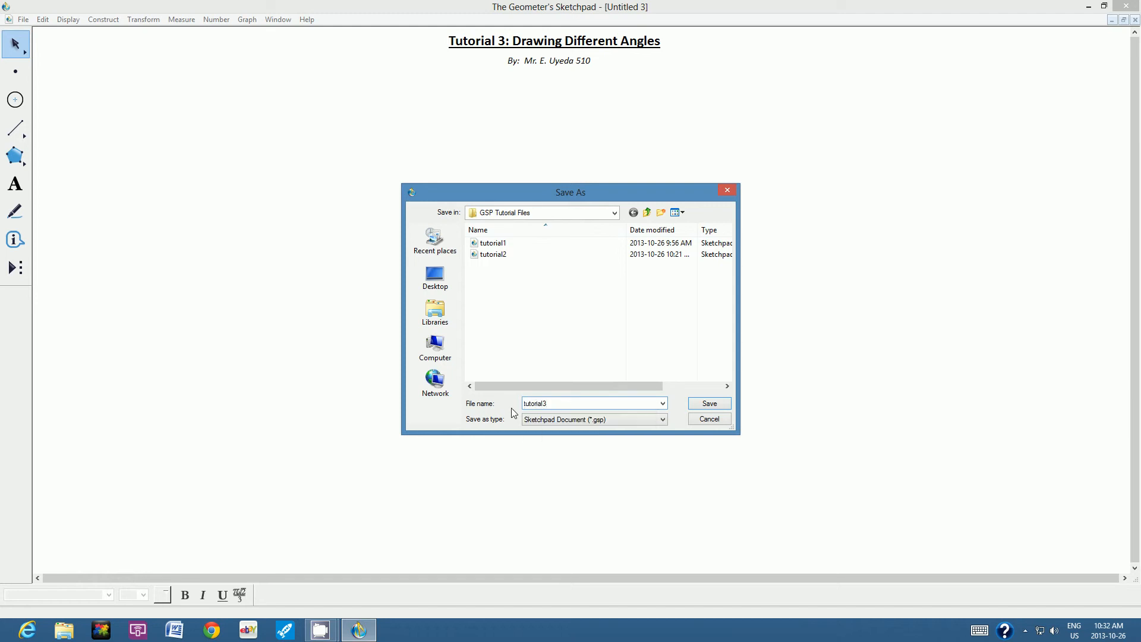
pyautogui.click(694, 408)
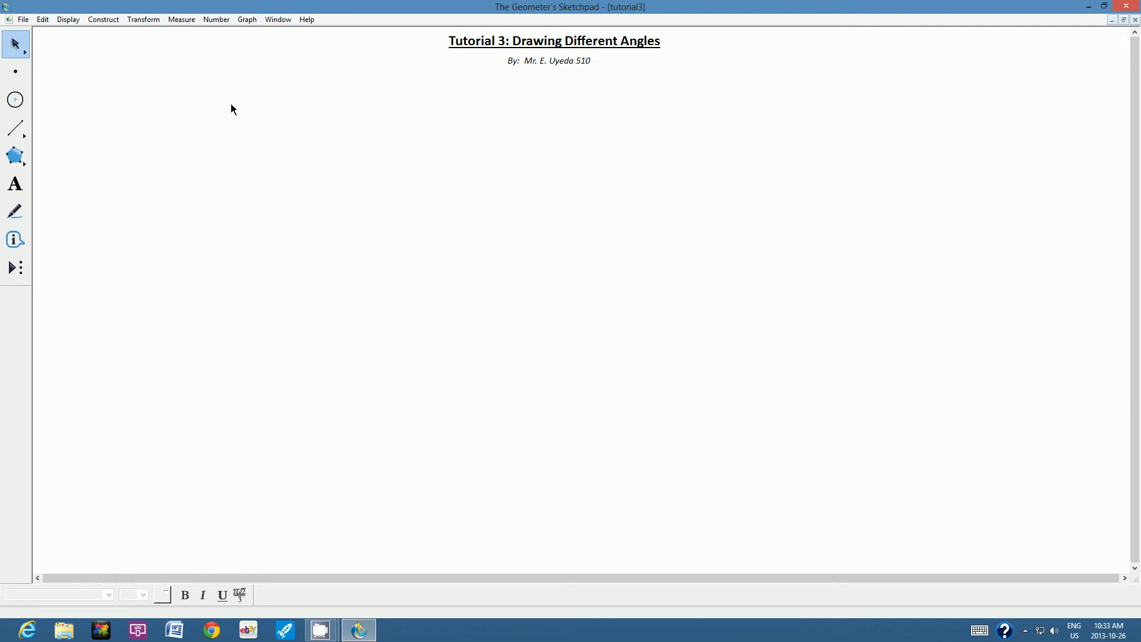
# Set the sketch's angle measurement precision to whole units, keeping degrees as the angle unit
pyautogui.click(43, 21)
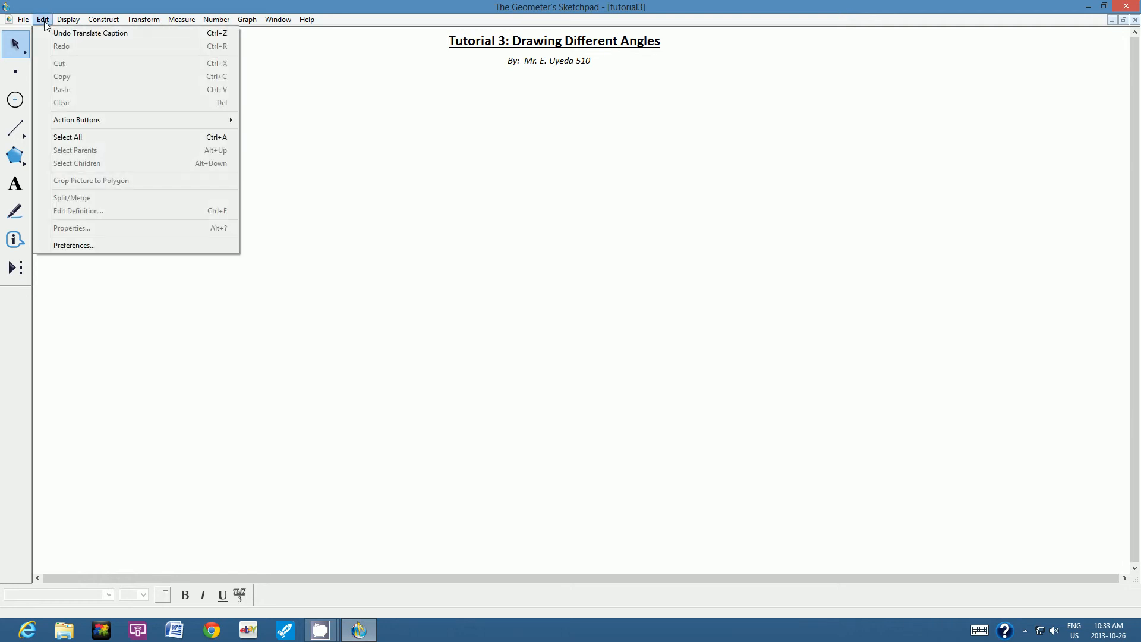
pyautogui.click(92, 245)
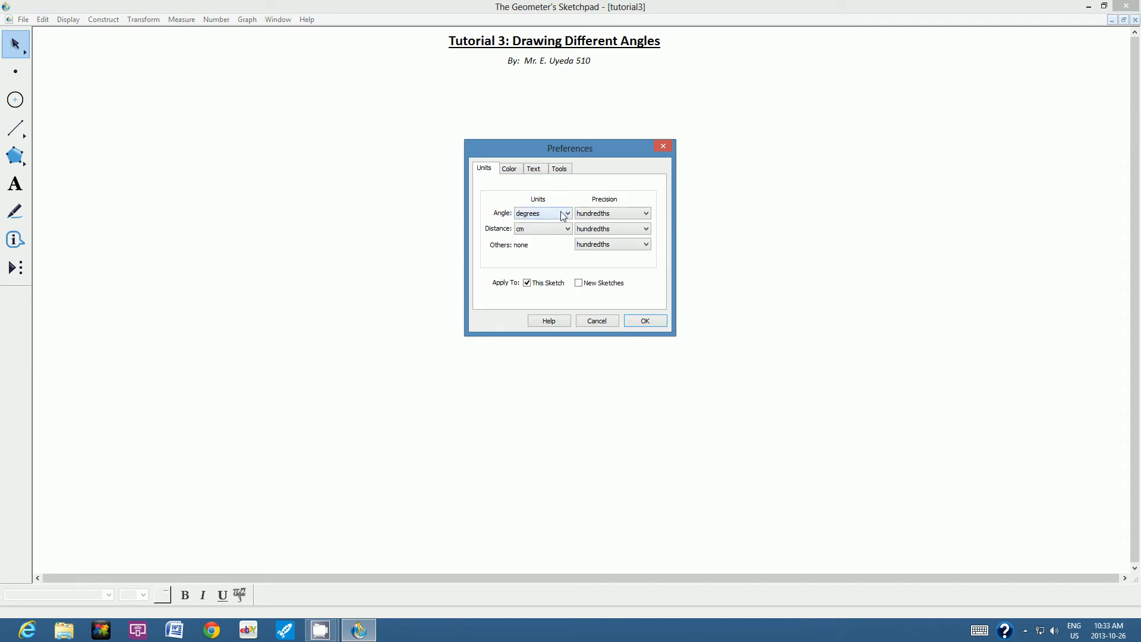
pyautogui.click(646, 214)
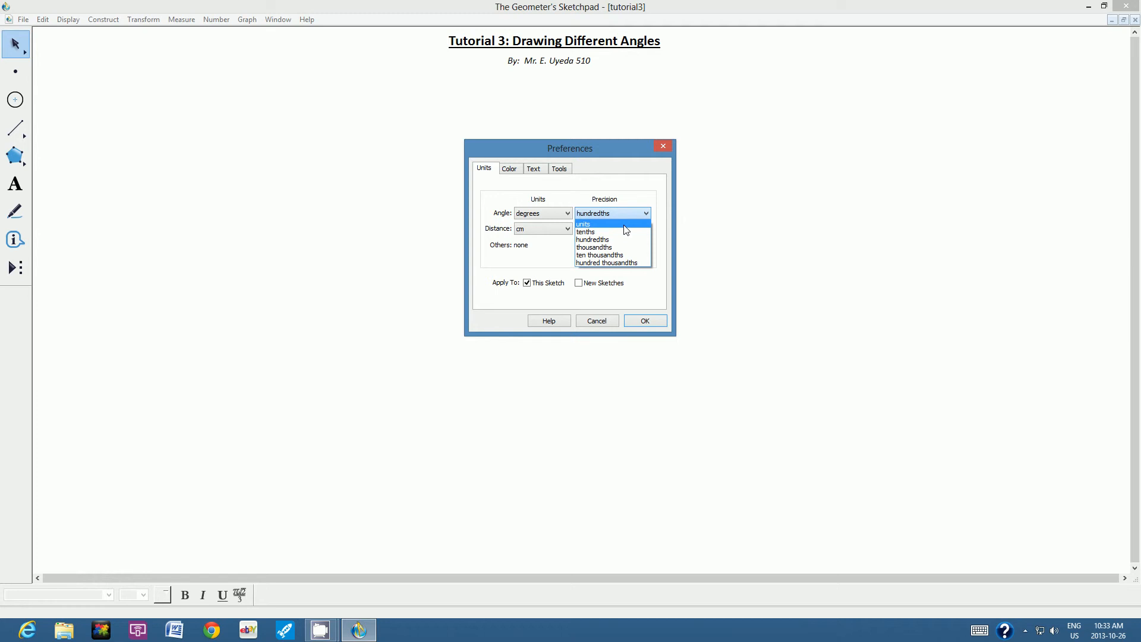
pyautogui.click(625, 225)
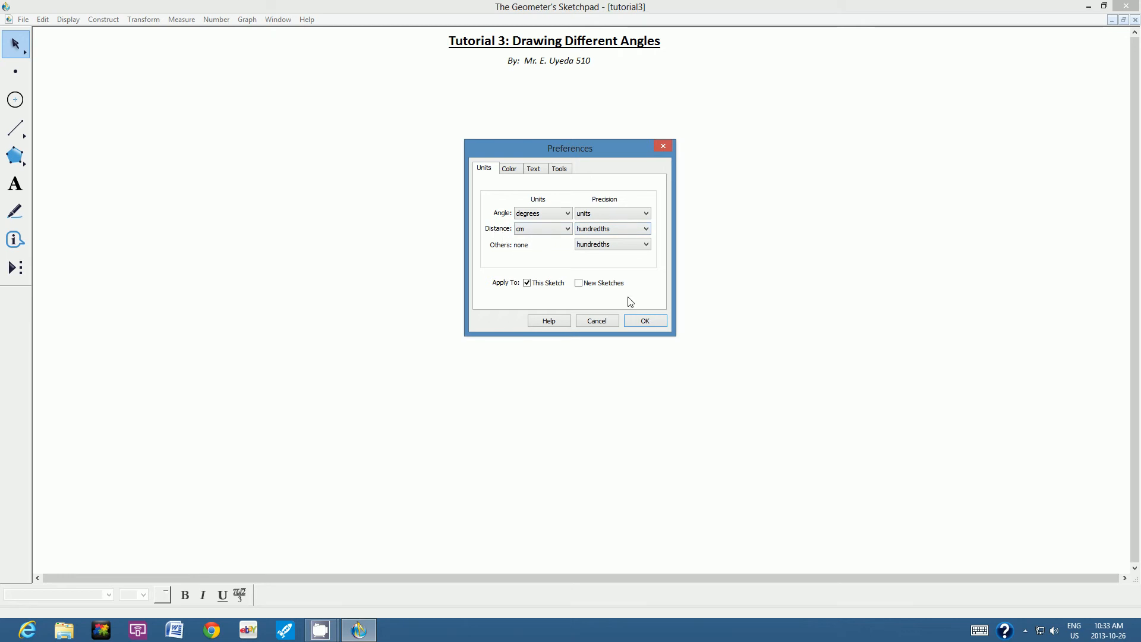
pyautogui.click(648, 325)
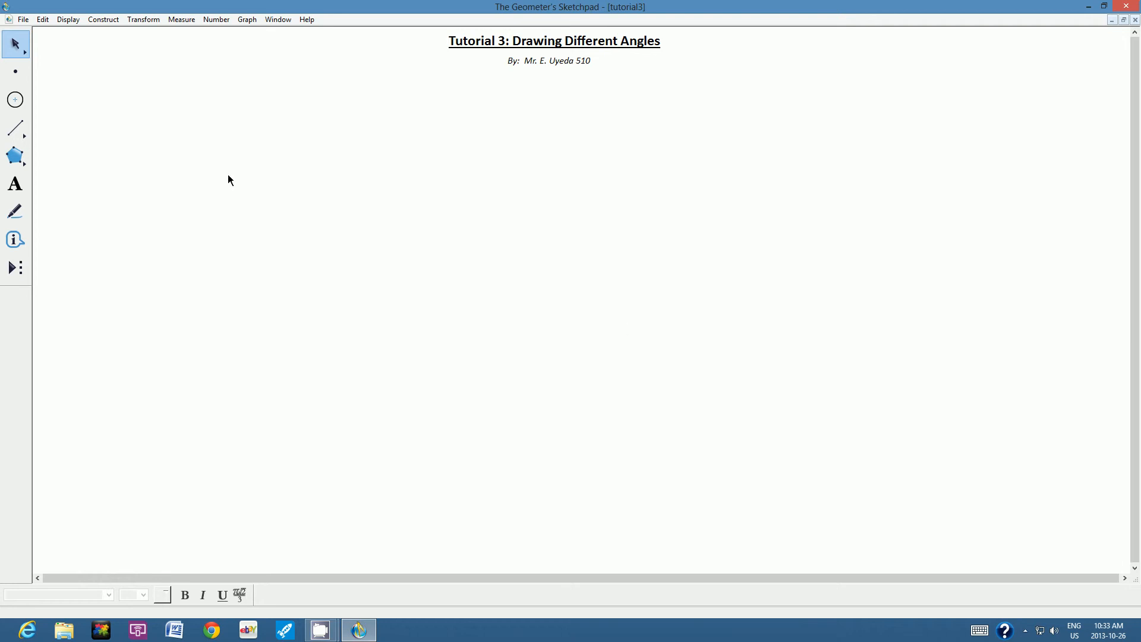
# Draw an acute angle of about 19° in the sketch's upper-left area using two segments that share a vertex, and deselect it
pyautogui.click(15, 138)
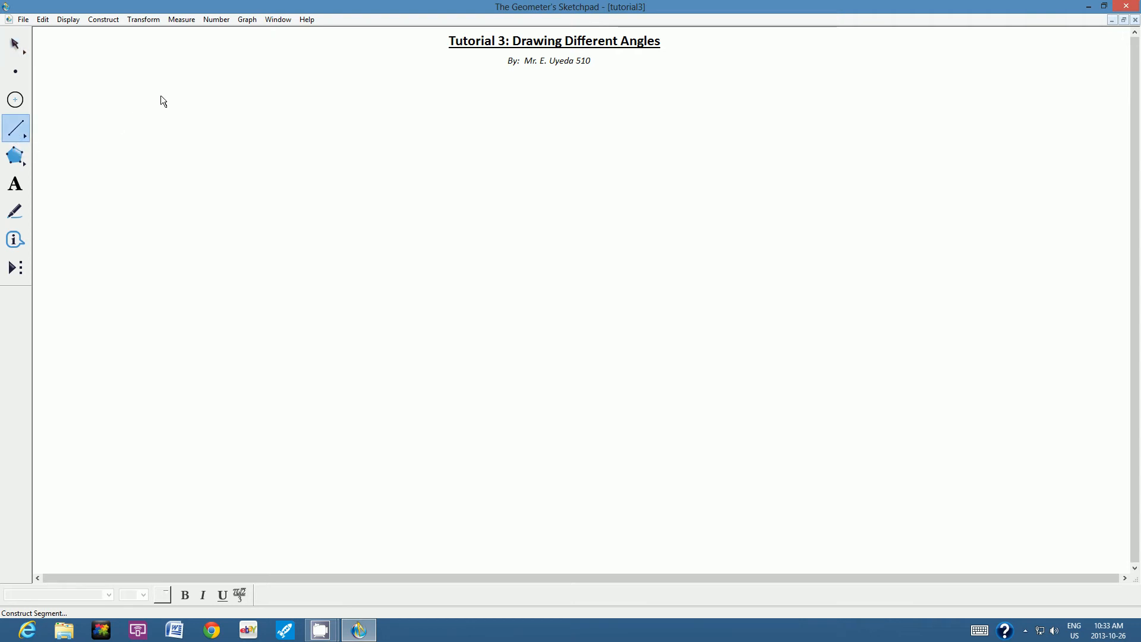
pyautogui.moveTo(160, 95); pyautogui.dragTo(190, 131)
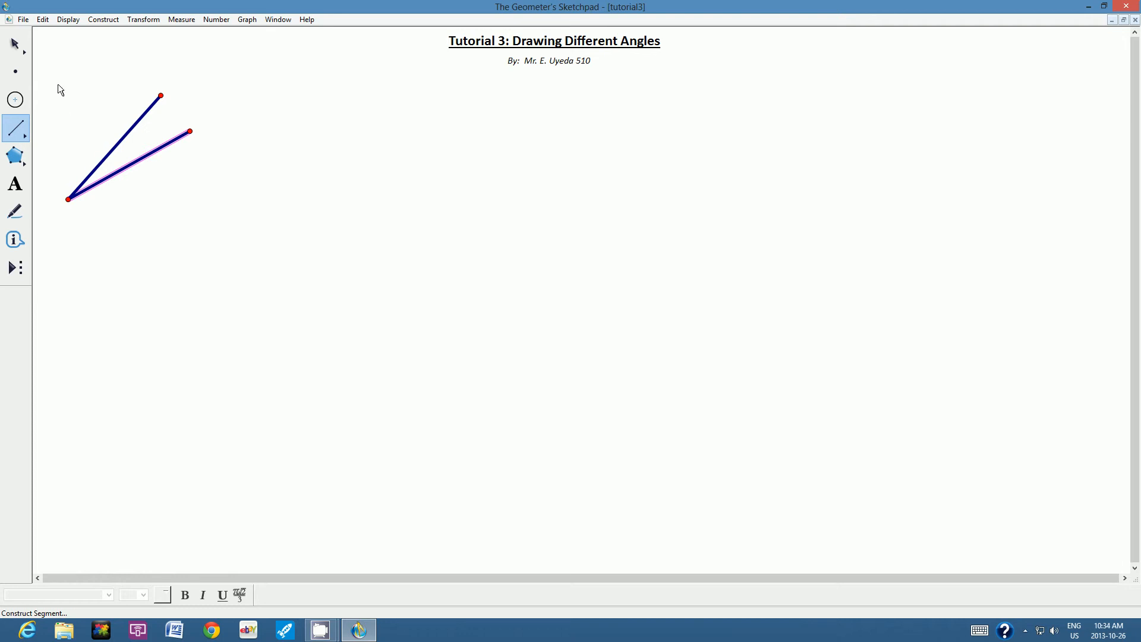
pyautogui.click(16, 48)
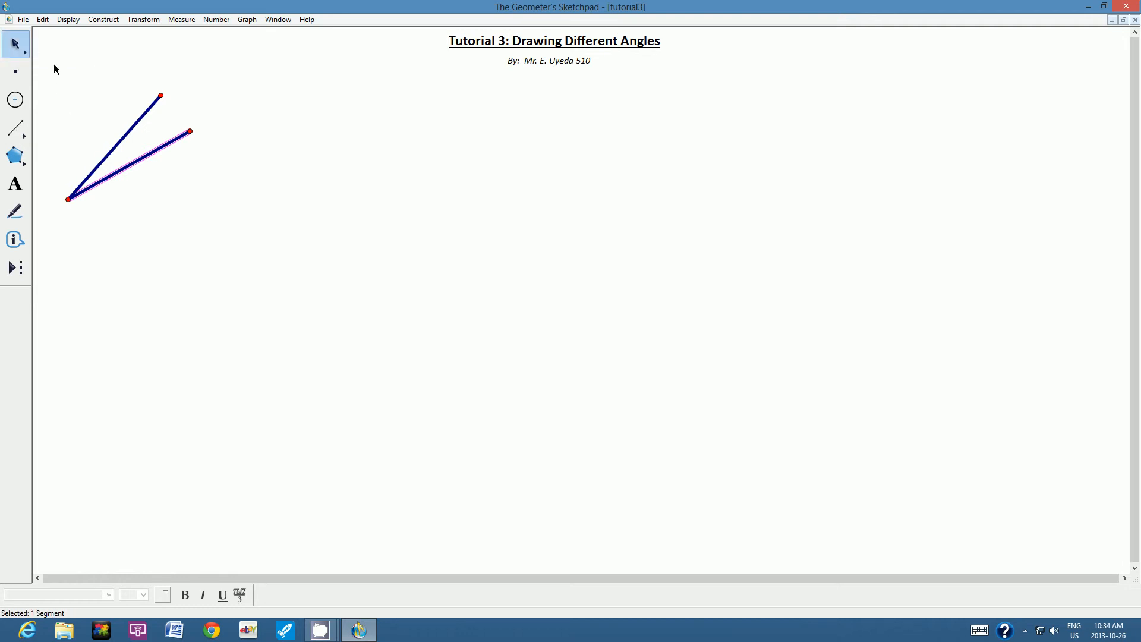
pyautogui.click(300, 149)
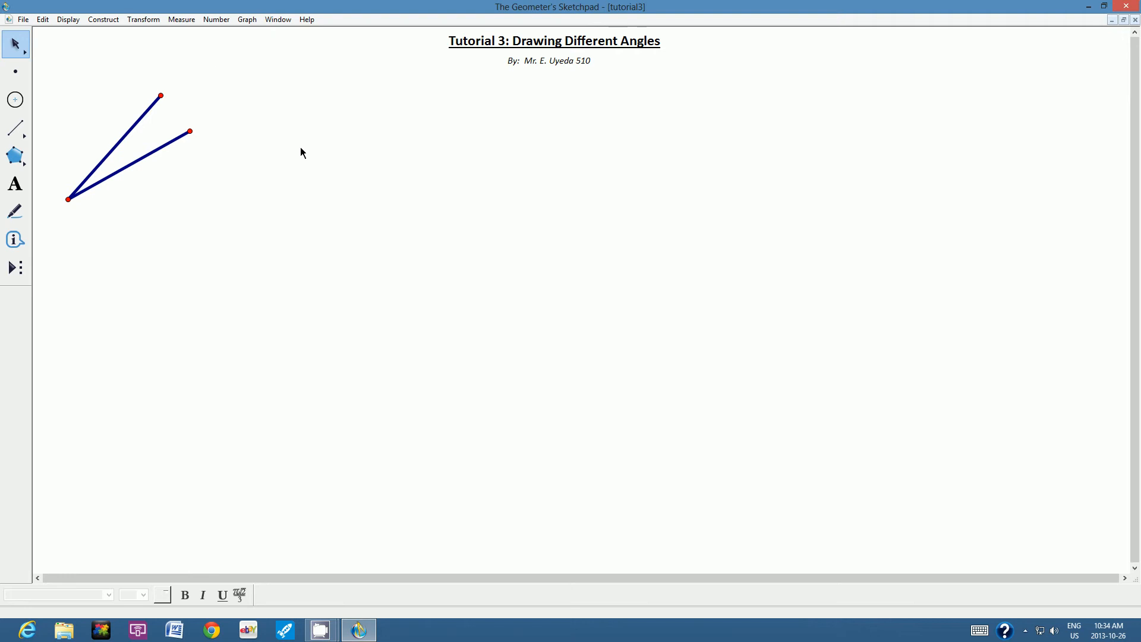
# Copy the "EVE Rule: Endpoint Vertex Endpoint" caption from the tutorial2 sketch
pyautogui.click(291, 19)
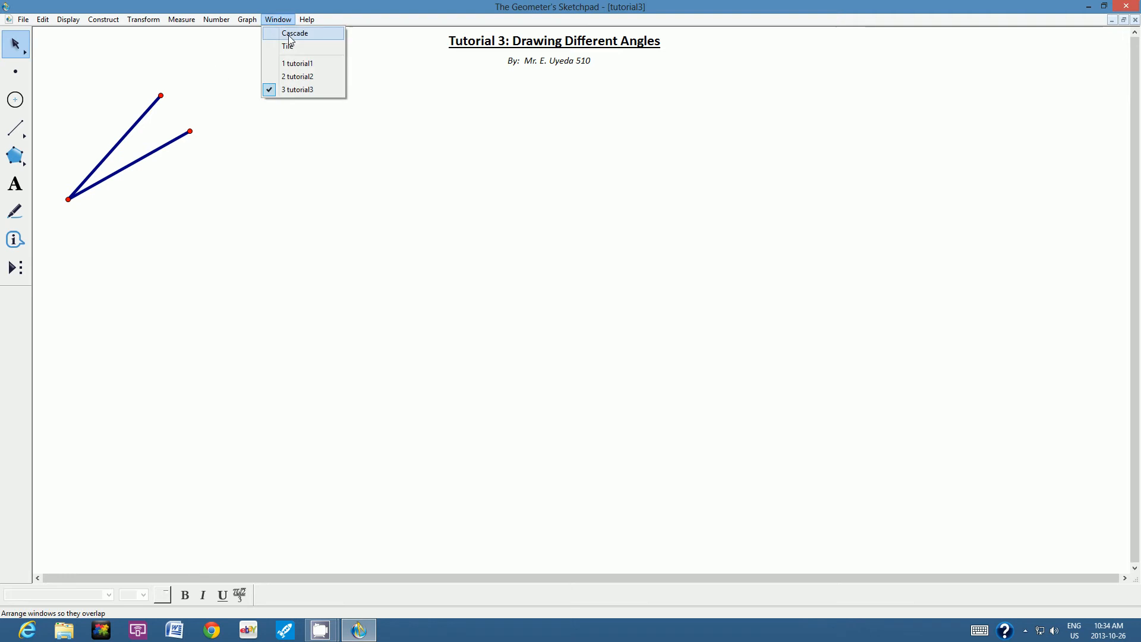
pyautogui.click(297, 76)
pyautogui.click(386, 245)
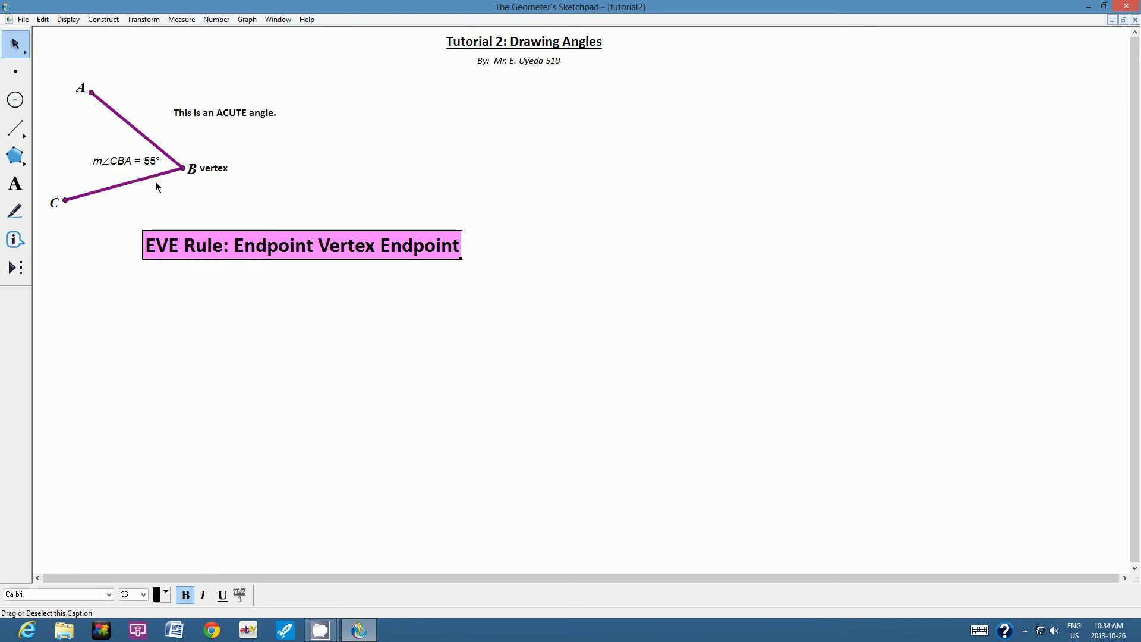
pyautogui.click(42, 19)
pyautogui.click(119, 76)
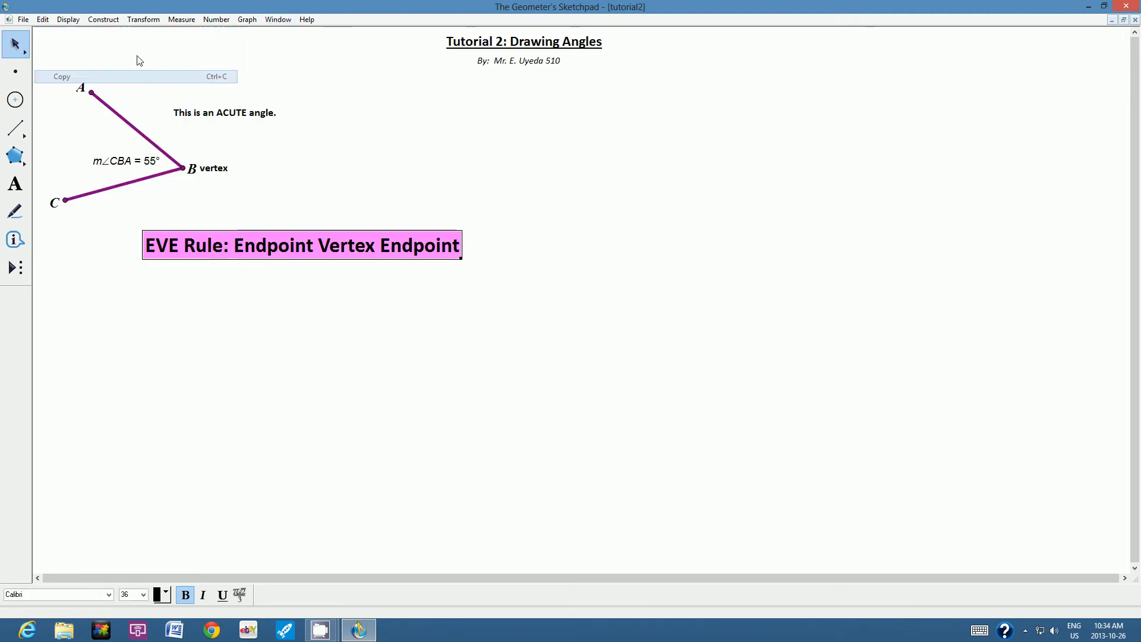
# Paste the EVE Rule caption into the tutorial3 sketch and move it well below the angle
pyautogui.click(278, 19)
pyautogui.click(288, 89)
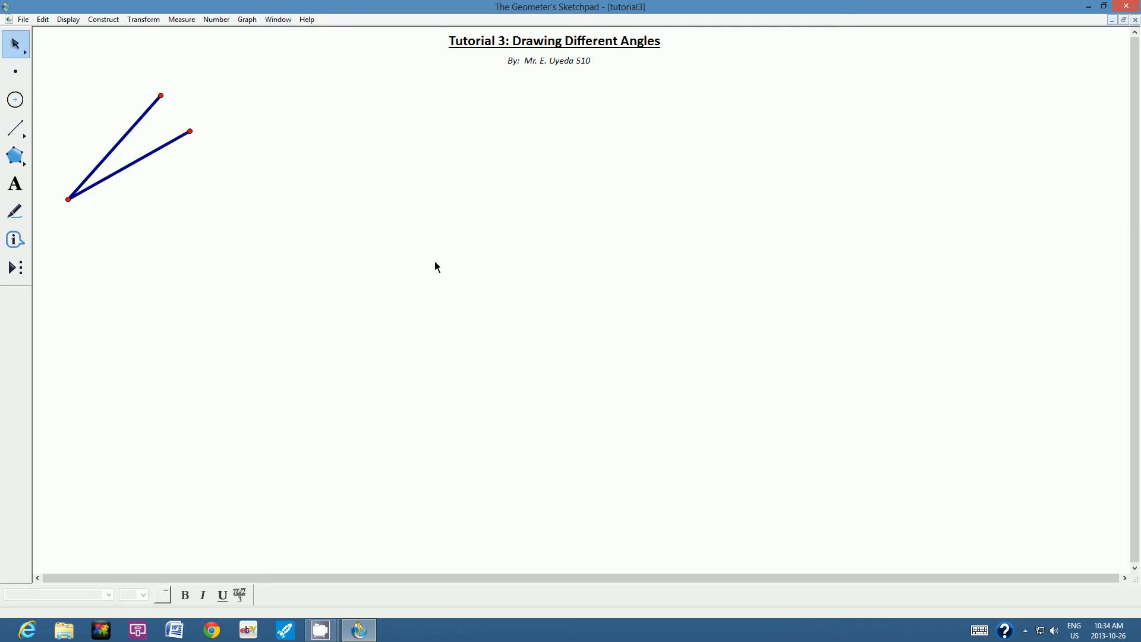
pyautogui.rightClick(456, 328)
pyautogui.click(478, 310)
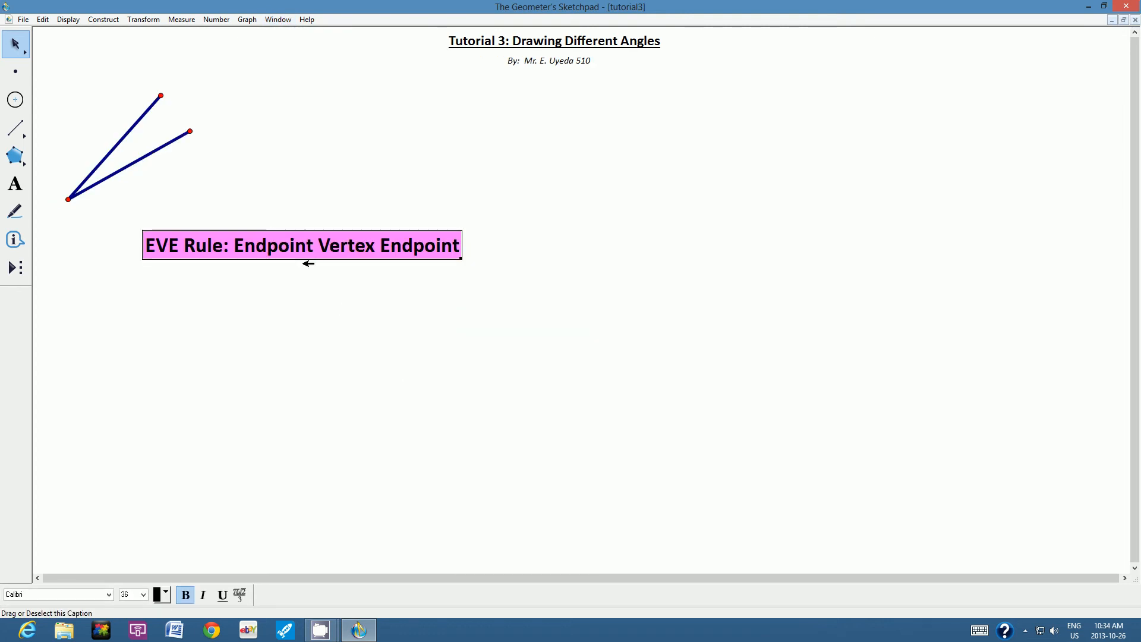
pyautogui.moveTo(305, 259); pyautogui.dragTo(246, 445)
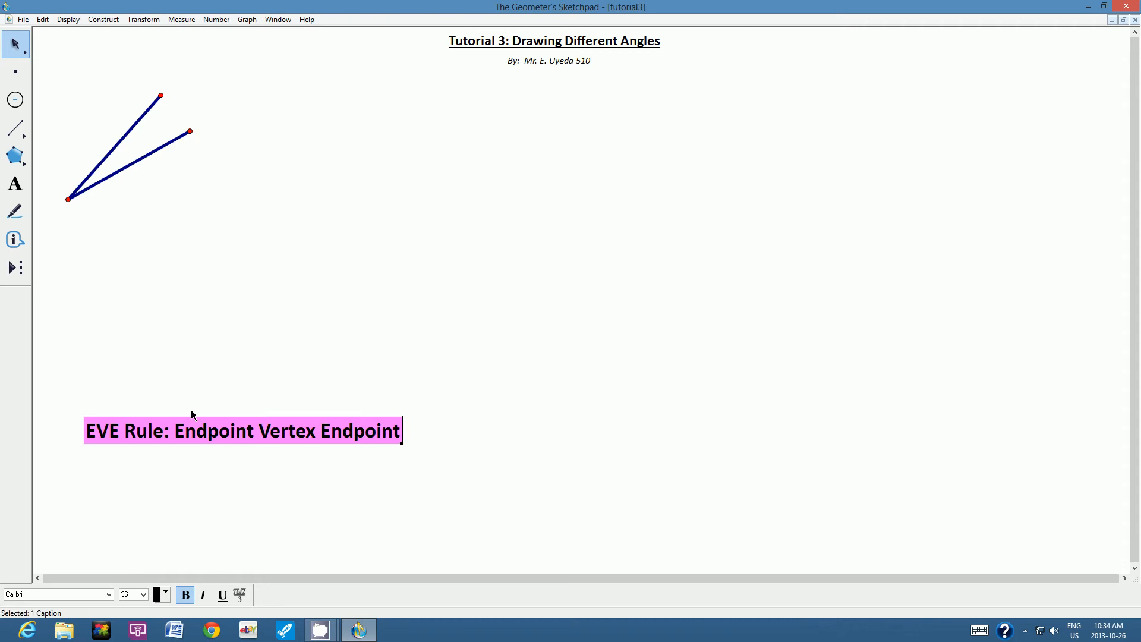
pyautogui.click(284, 227)
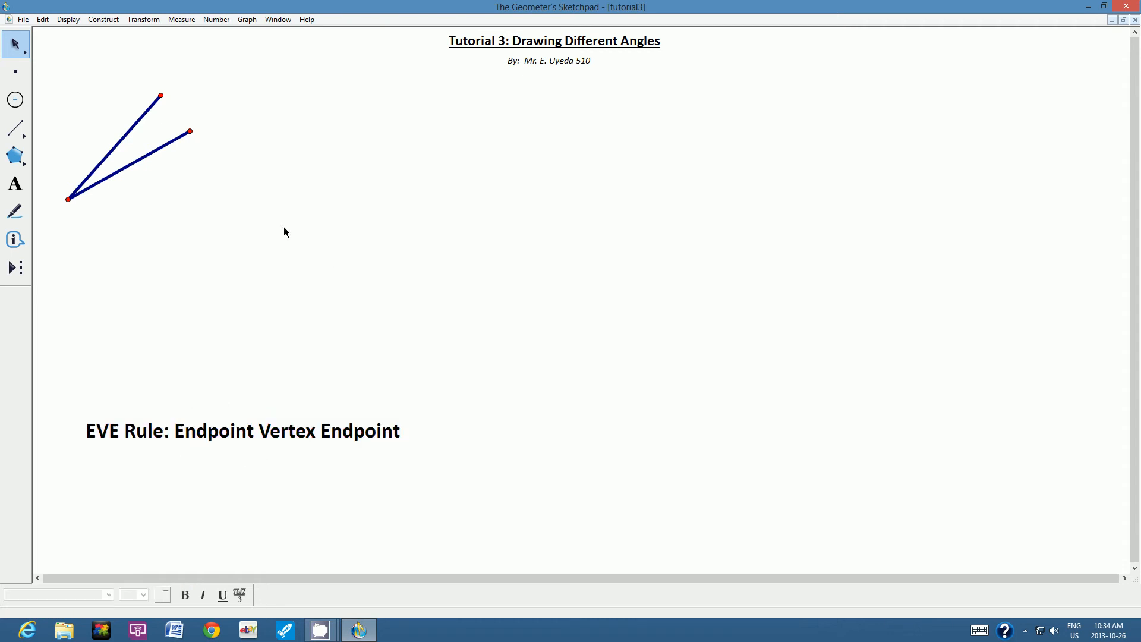
# Measure the angle using its upper endpoint, the vertex and the lower endpoint, in that order
pyautogui.click(161, 96)
pyautogui.click(68, 199)
pyautogui.click(190, 131)
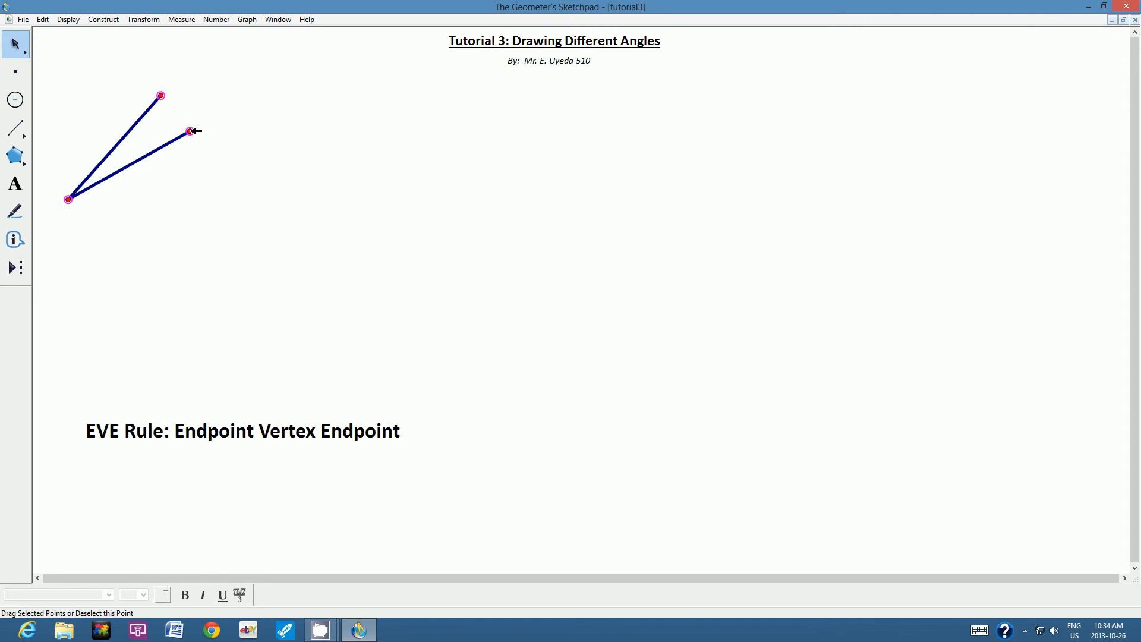
pyautogui.click(191, 21)
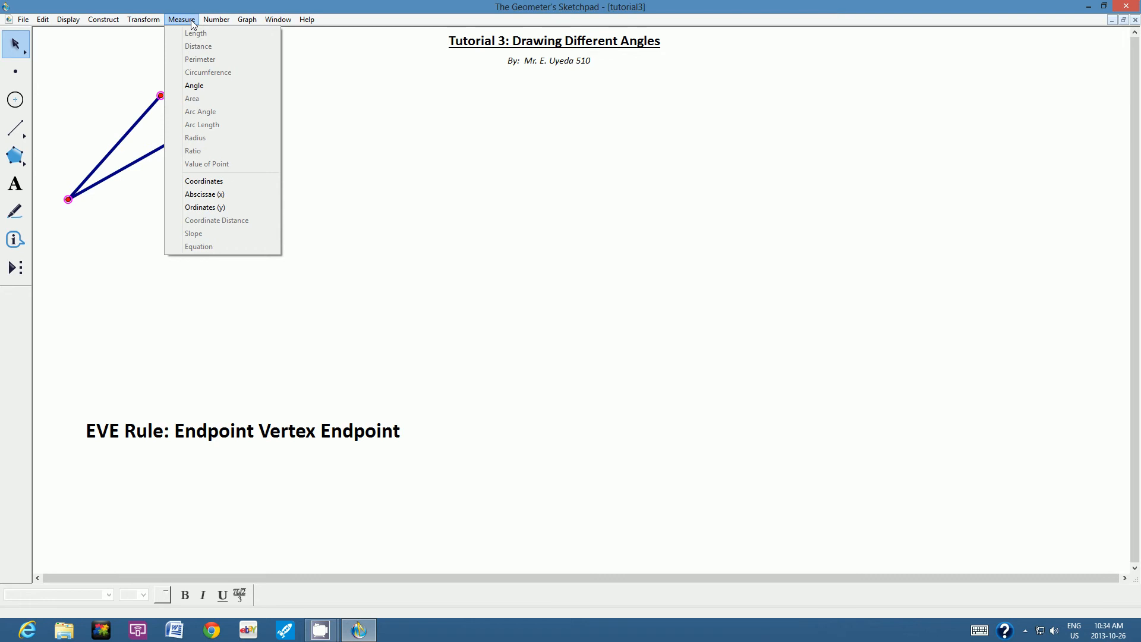
pyautogui.click(206, 86)
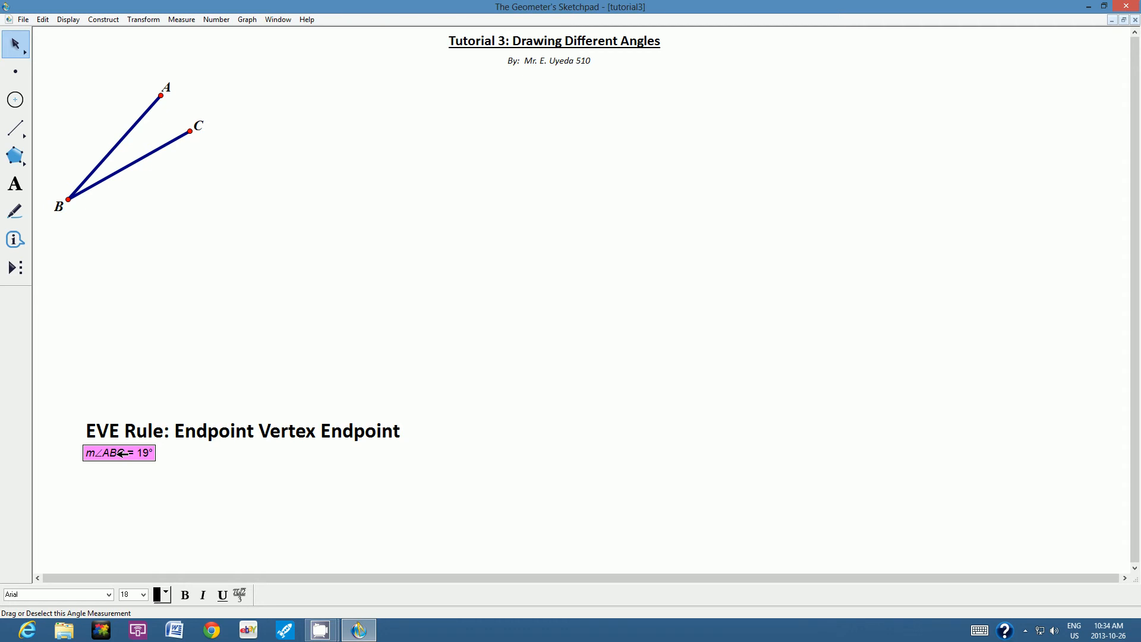
# Move the angle ABC measurement clear of the segments, placing it above and to the right of point A, and deselect it
pyautogui.moveTo(117, 453); pyautogui.dragTo(169, 121)
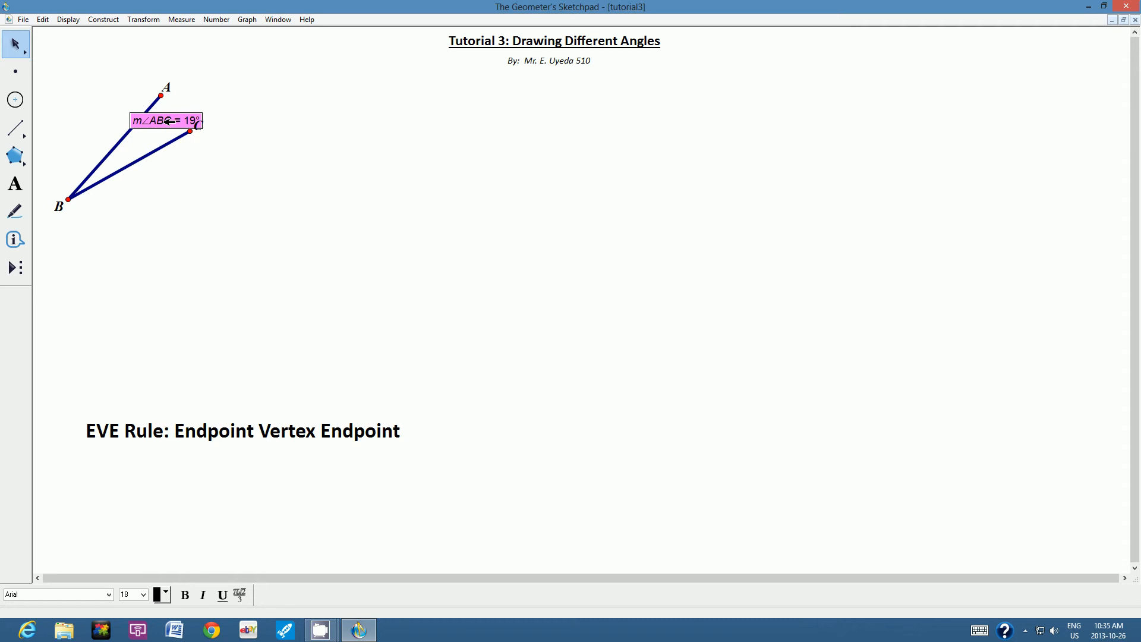
pyautogui.click(196, 201)
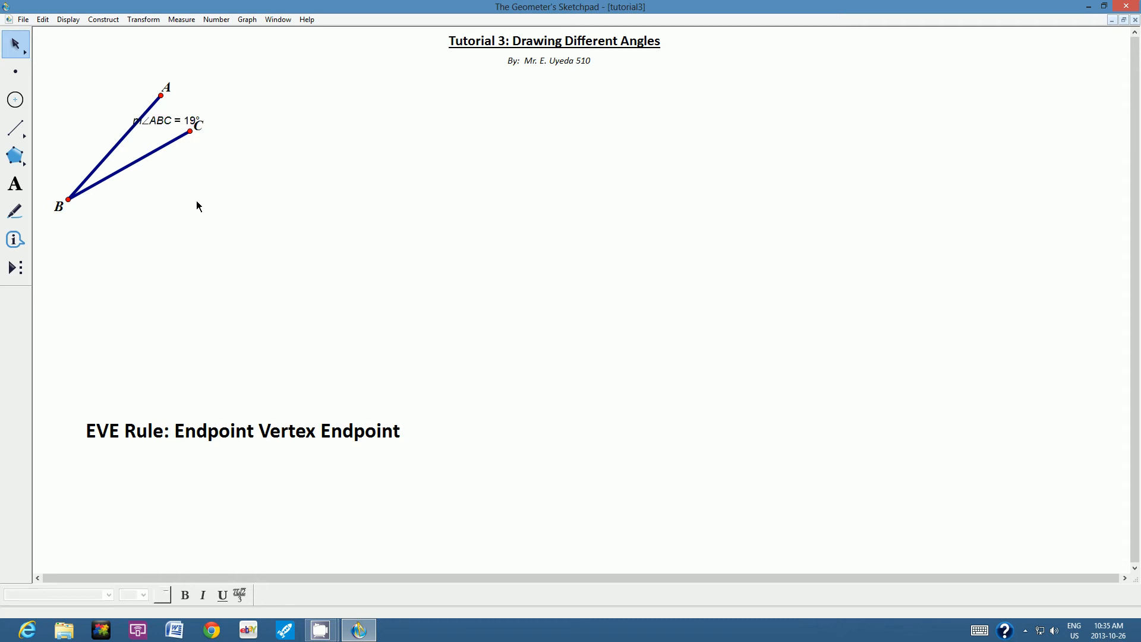
pyautogui.click(171, 117)
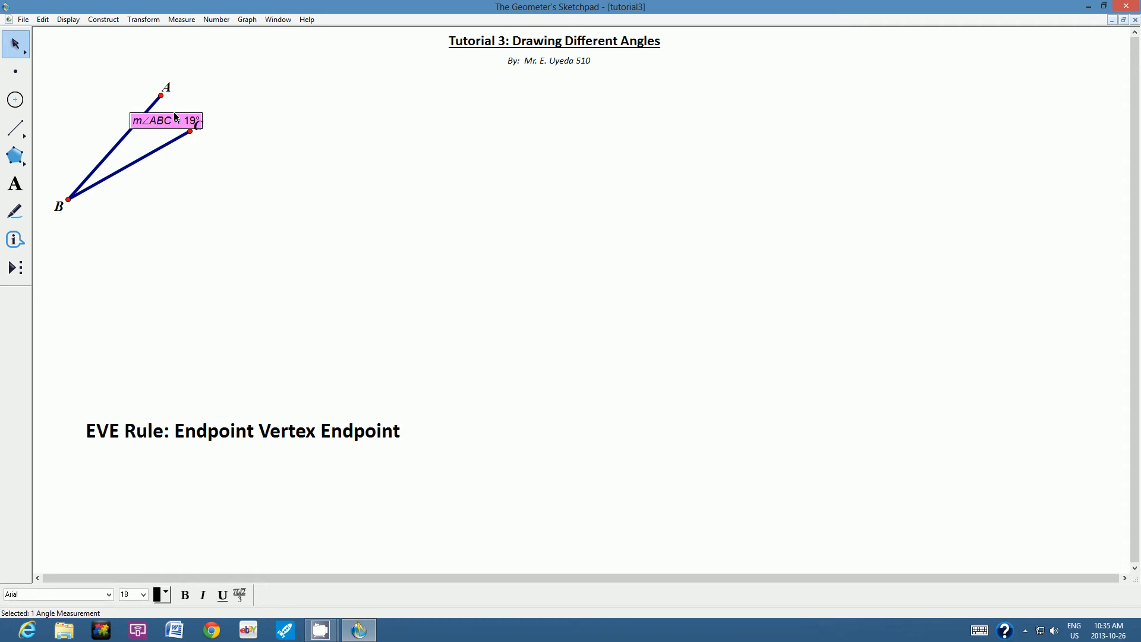
pyautogui.moveTo(180, 116); pyautogui.dragTo(119, 197)
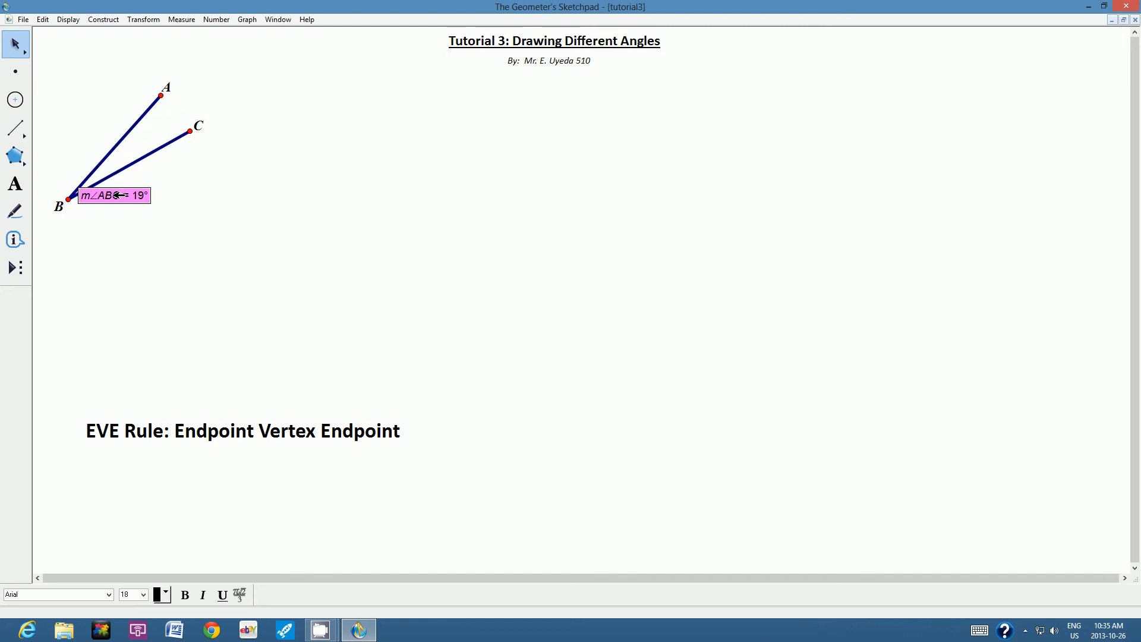
pyautogui.click(216, 171)
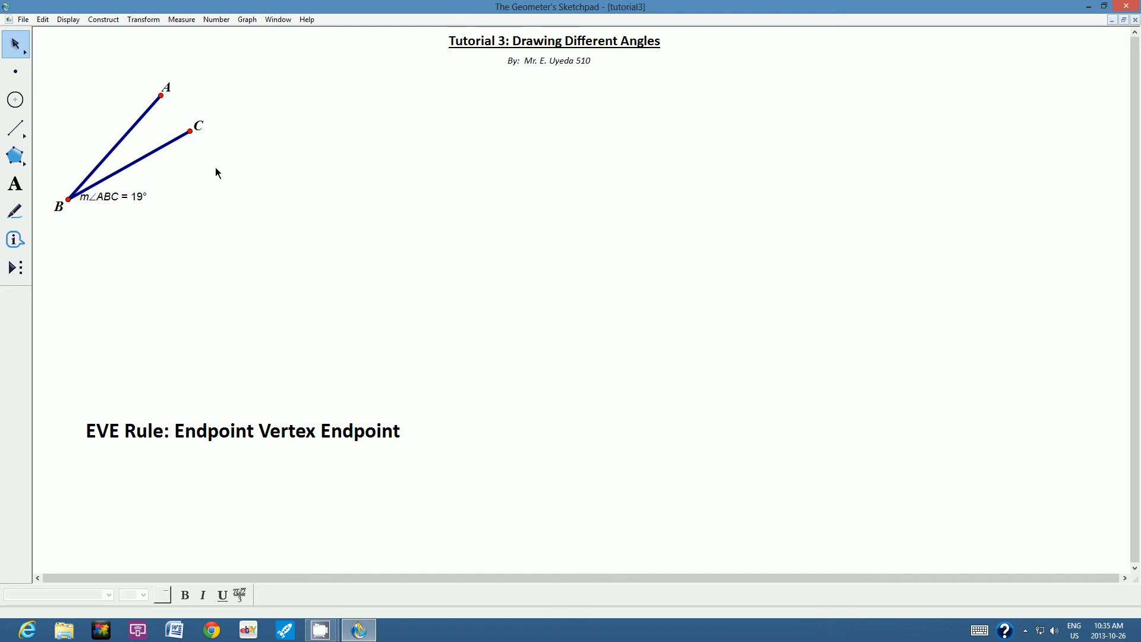
pyautogui.moveTo(120, 196); pyautogui.dragTo(183, 112)
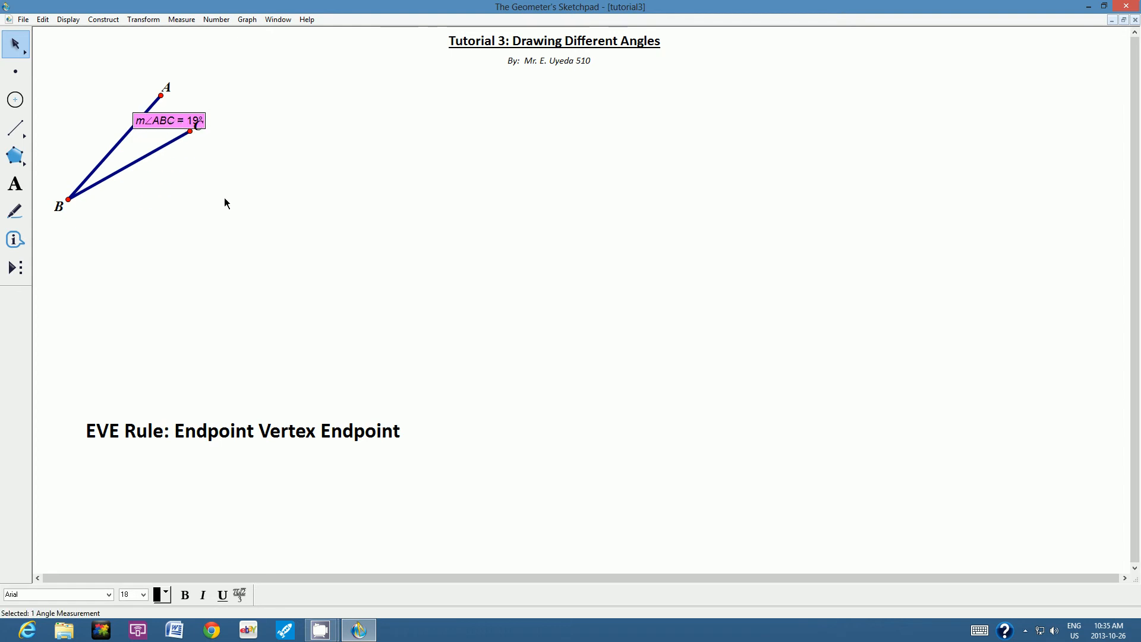
pyautogui.click(225, 203)
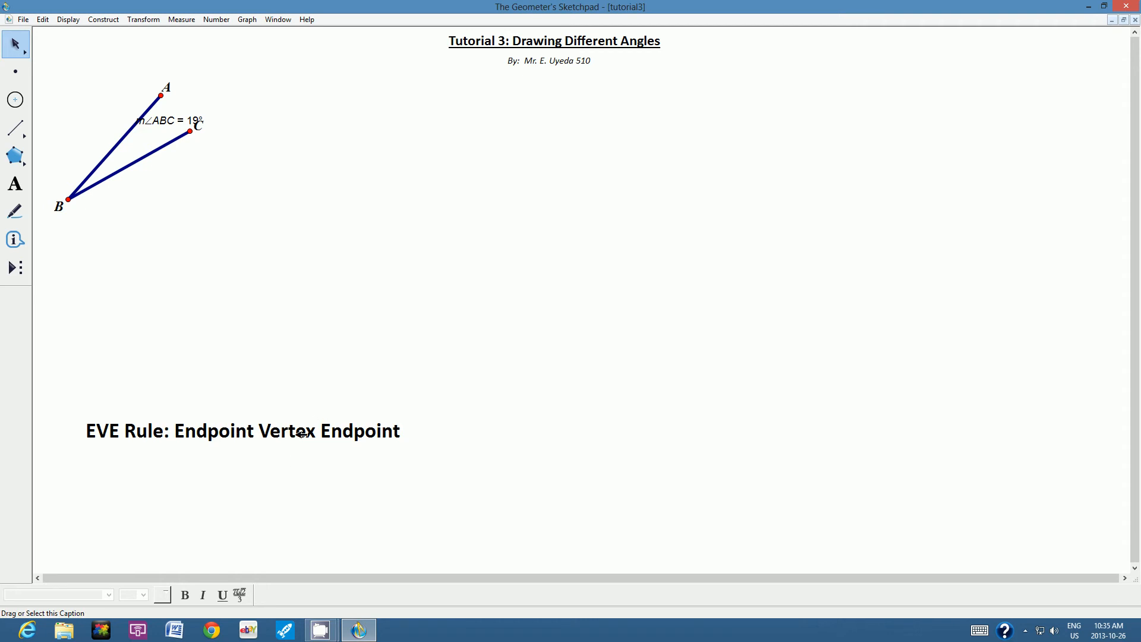
pyautogui.moveTo(174, 120); pyautogui.dragTo(221, 74)
pyautogui.click(251, 140)
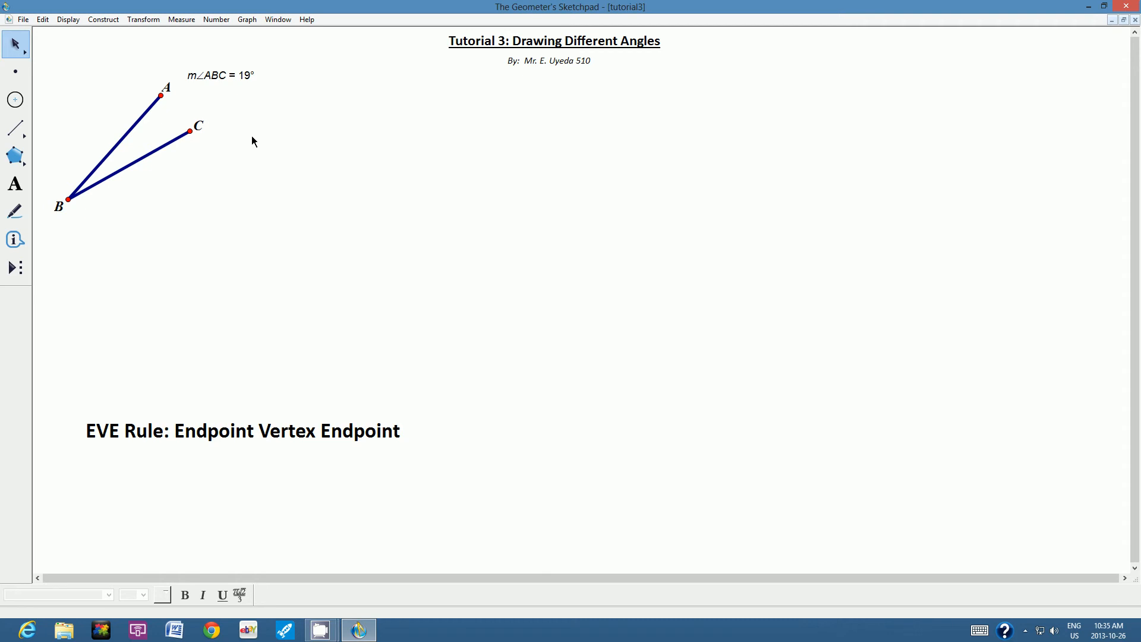
# Try measuring the angle with the points in the order A, C, B, and delete the resulting measurement
pyautogui.click(161, 94)
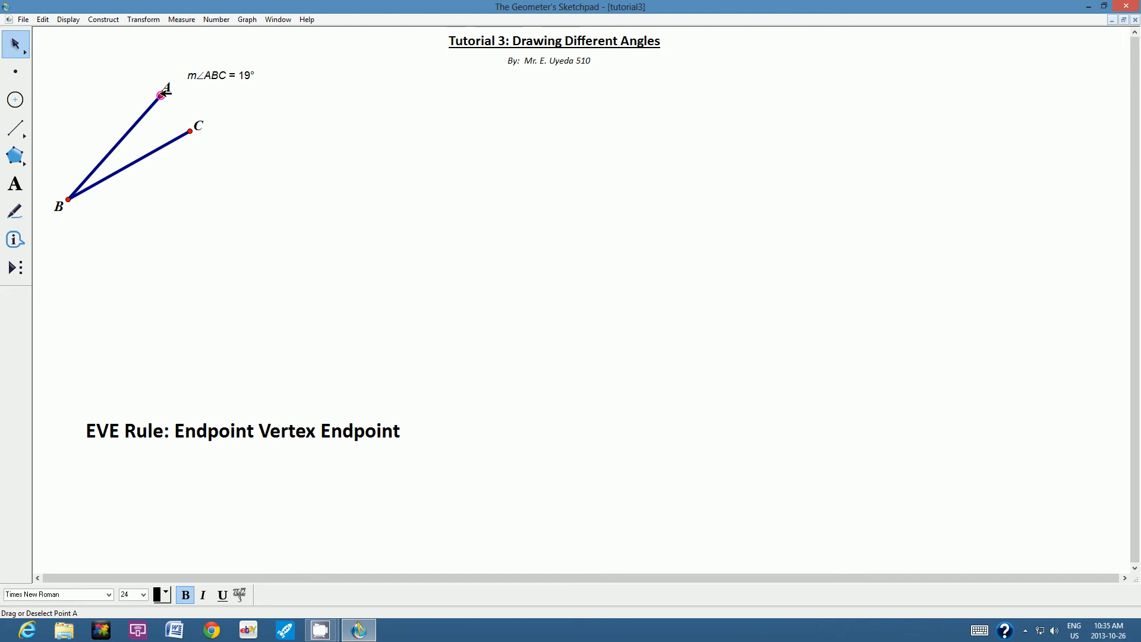
pyautogui.click(190, 131)
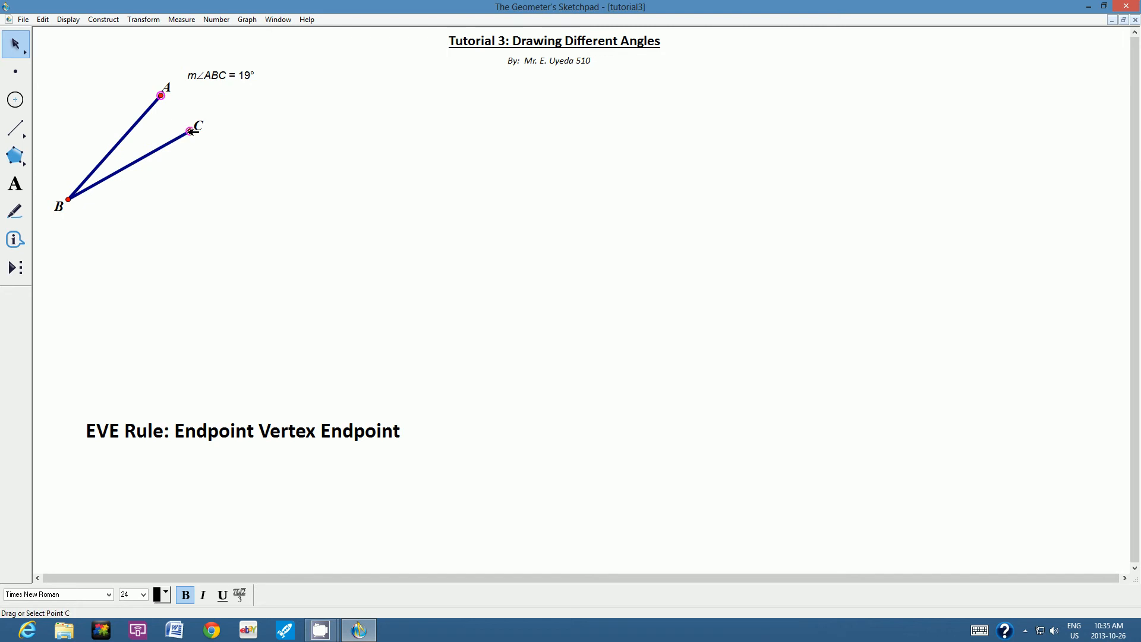
pyautogui.click(69, 200)
pyautogui.click(171, 21)
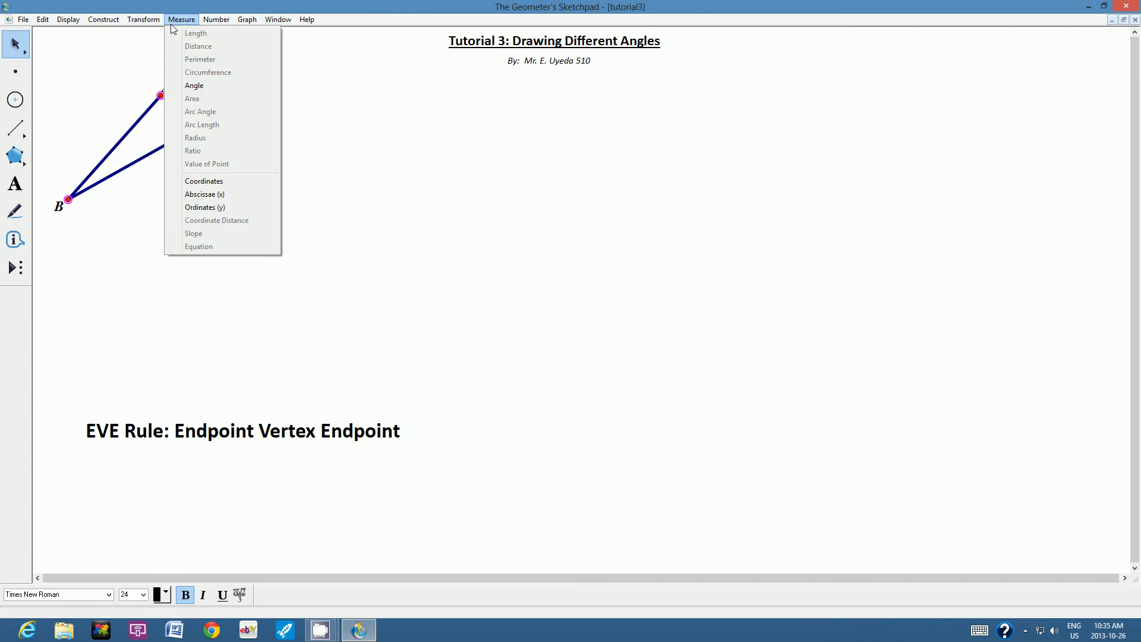
pyautogui.click(235, 85)
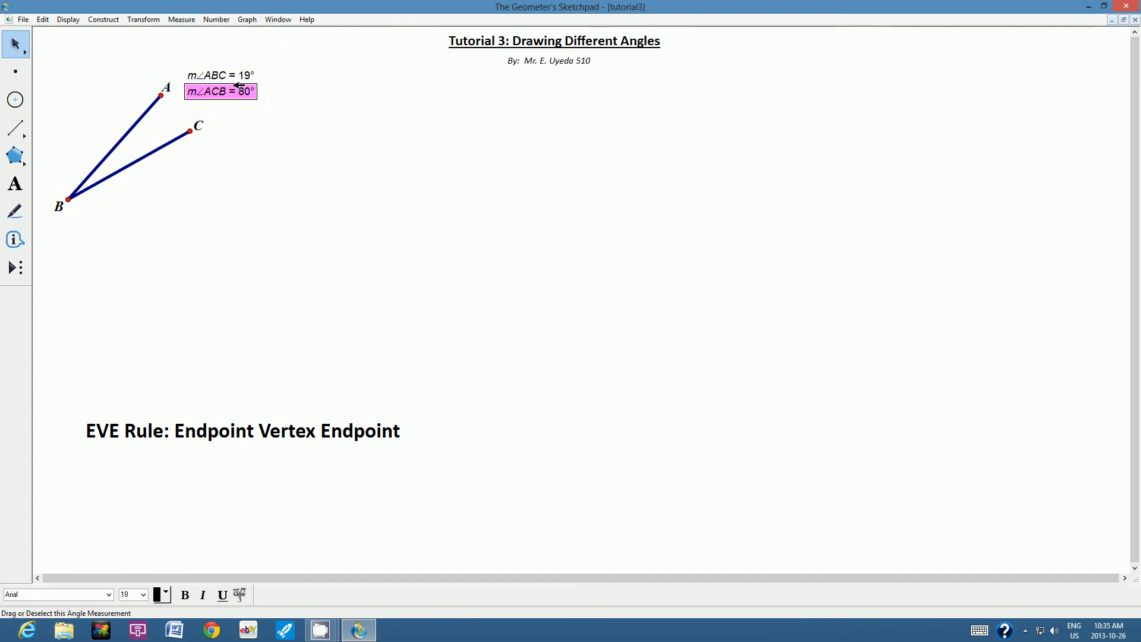
pyautogui.moveTo(238, 86); pyautogui.dragTo(143, 205)
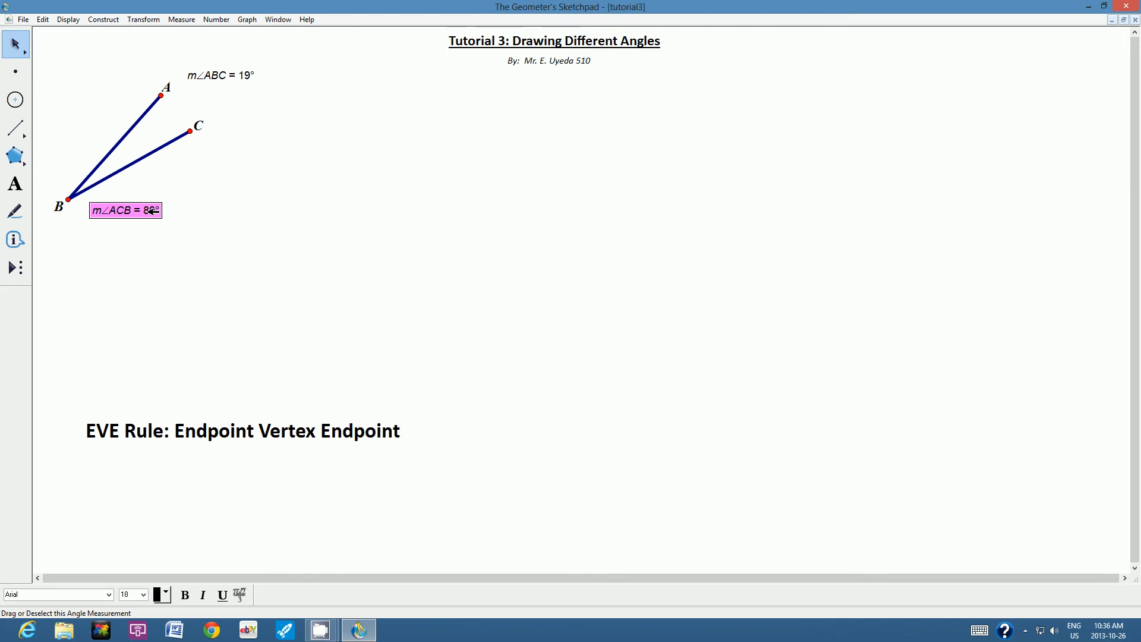
pyautogui.press('Delete')
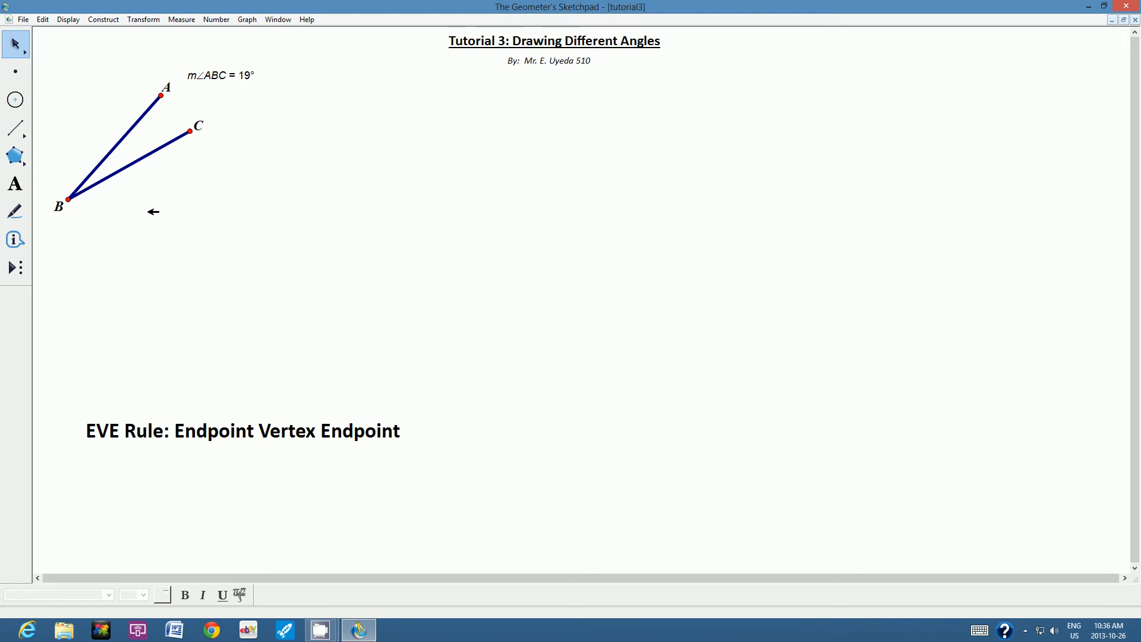
# Try measuring the angle with the points in the order B, A, C, and delete the resulting measurement
pyautogui.click(70, 199)
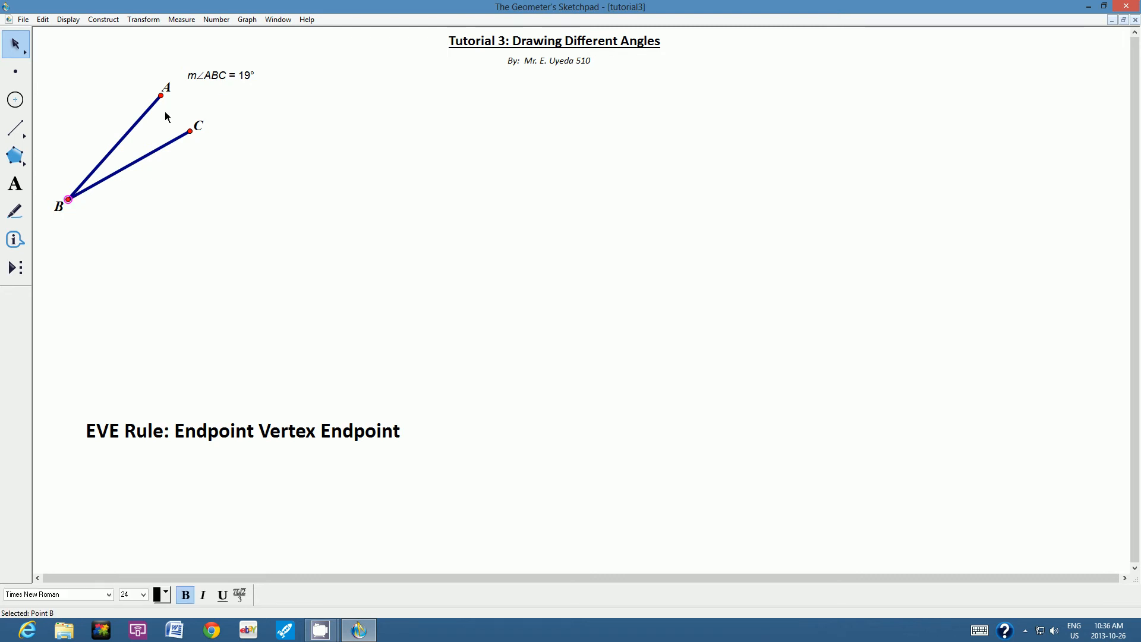
pyautogui.click(161, 95)
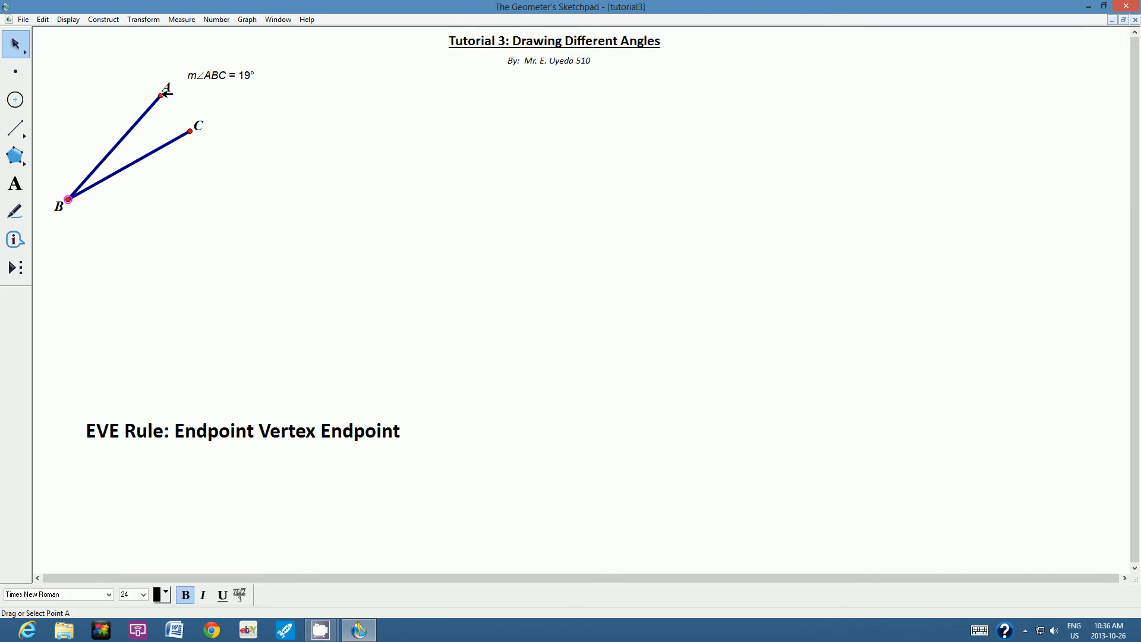
pyautogui.click(190, 131)
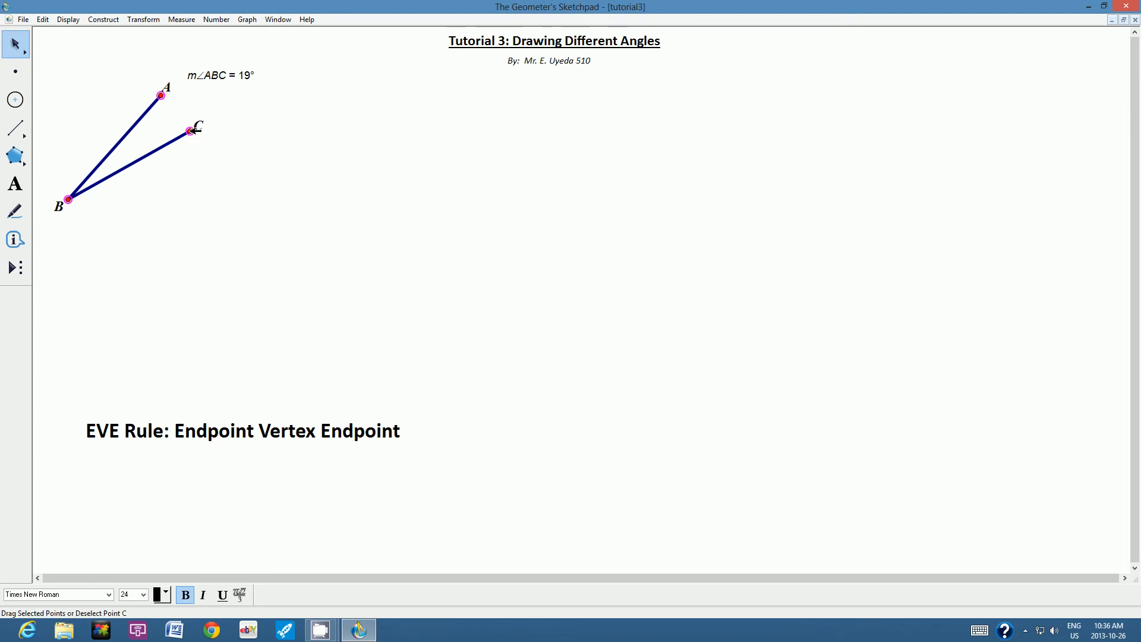
pyautogui.click(182, 19)
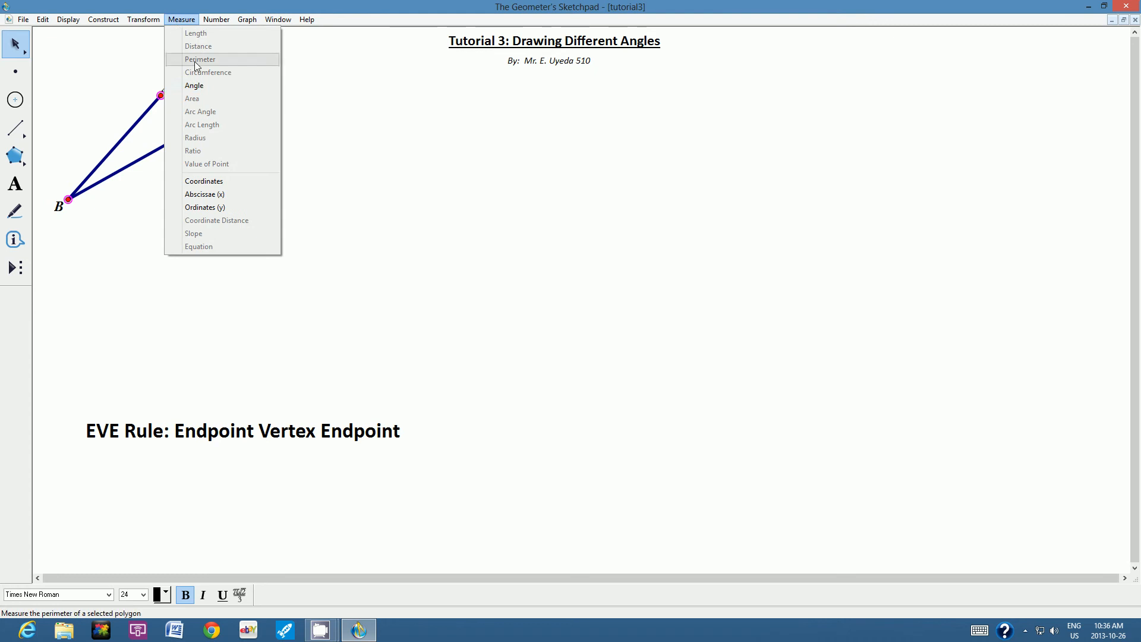
pyautogui.click(198, 85)
pyautogui.moveTo(234, 89); pyautogui.dragTo(144, 202)
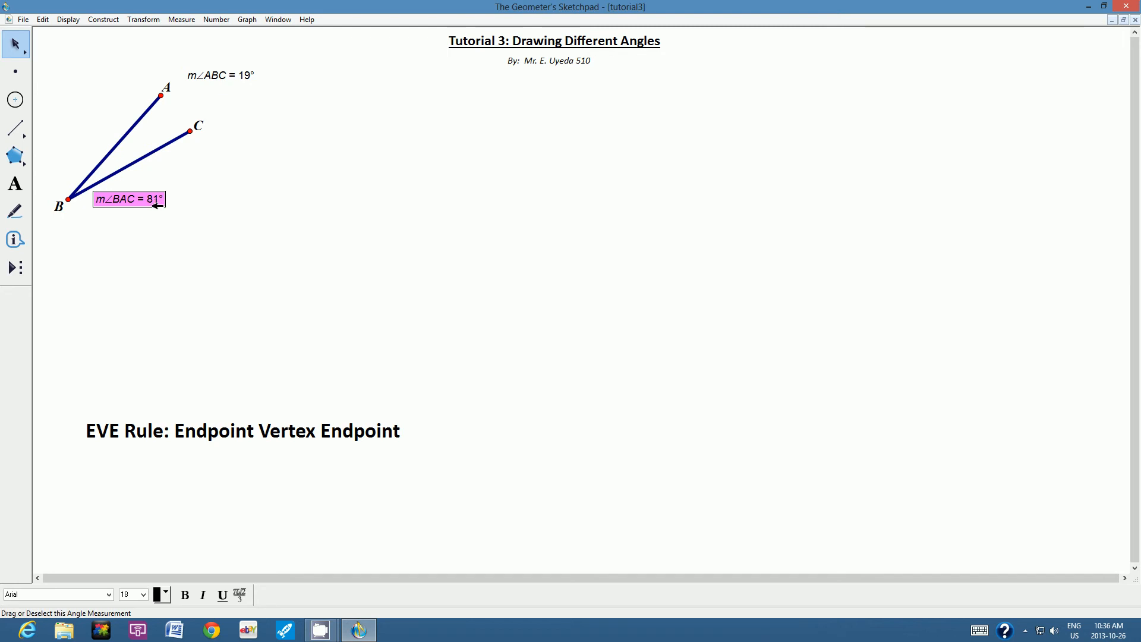
pyautogui.click(232, 170)
# Move the angle ABC measurement down into the opening between points A and C, and deselect it
pyautogui.click(220, 73)
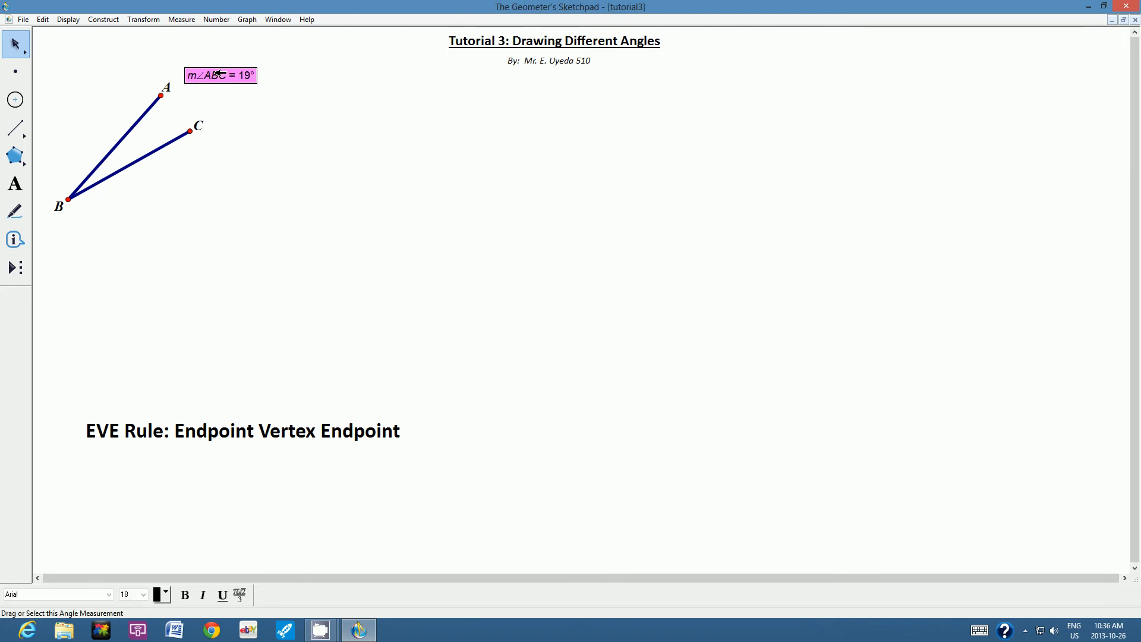
pyautogui.moveTo(220, 72); pyautogui.dragTo(177, 118)
pyautogui.click(224, 76)
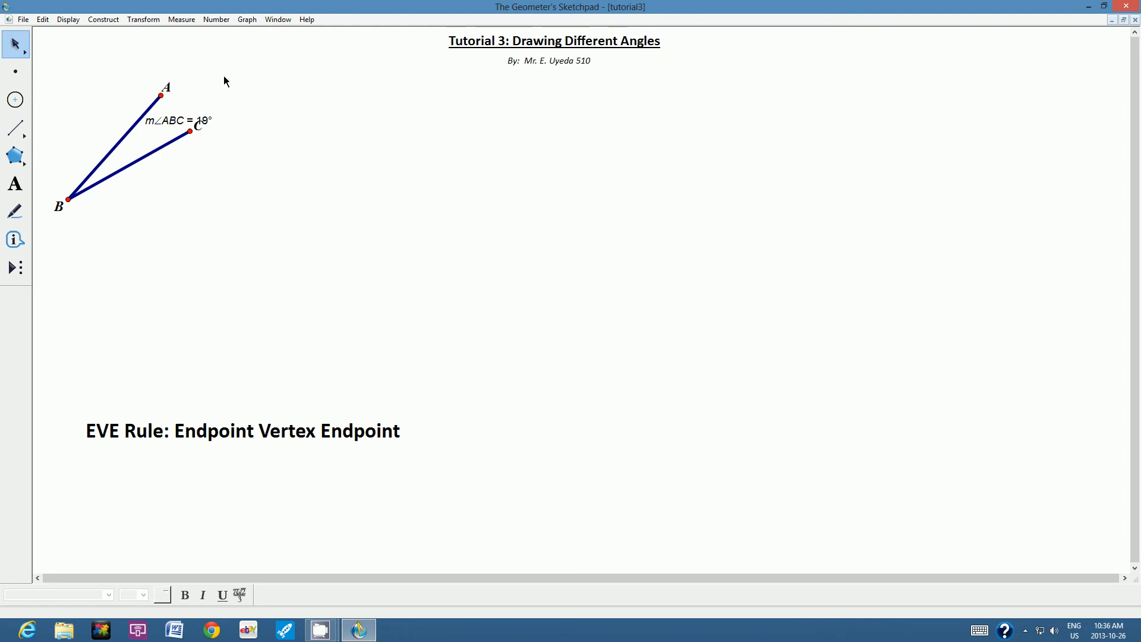
# Draw two connected segments forming an obtuse angle to the right of angle ABC, and deselect them
pyautogui.click(23, 135)
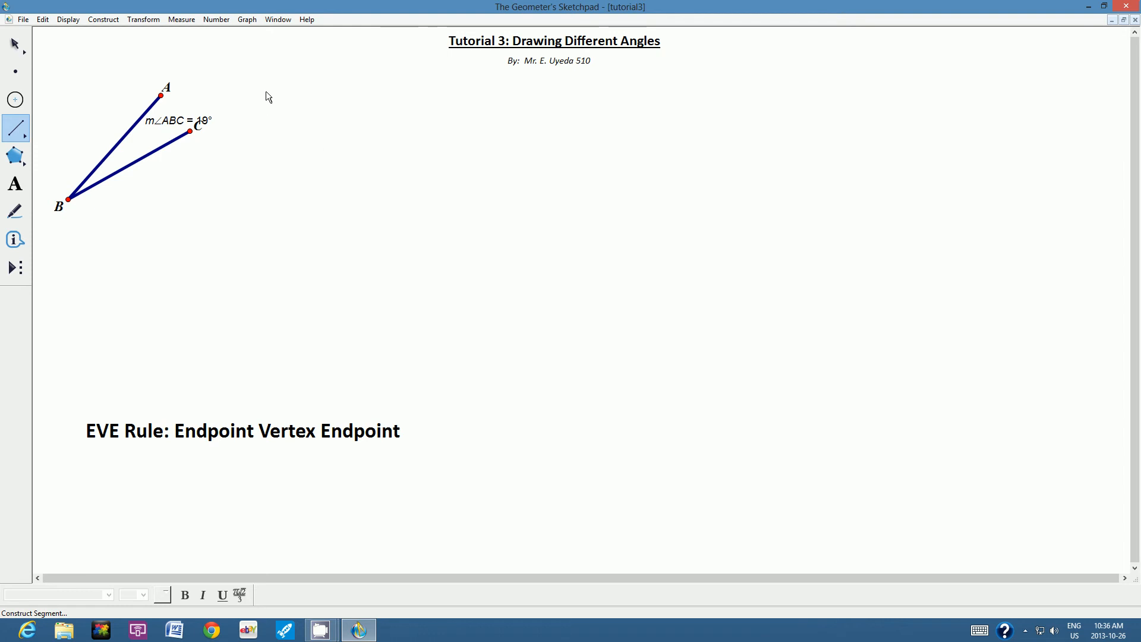
pyautogui.moveTo(266, 91)
pyautogui.mouseDown()
pyautogui.moveTo(300, 199)
pyautogui.moveTo(419, 245)
pyautogui.mouseUp()
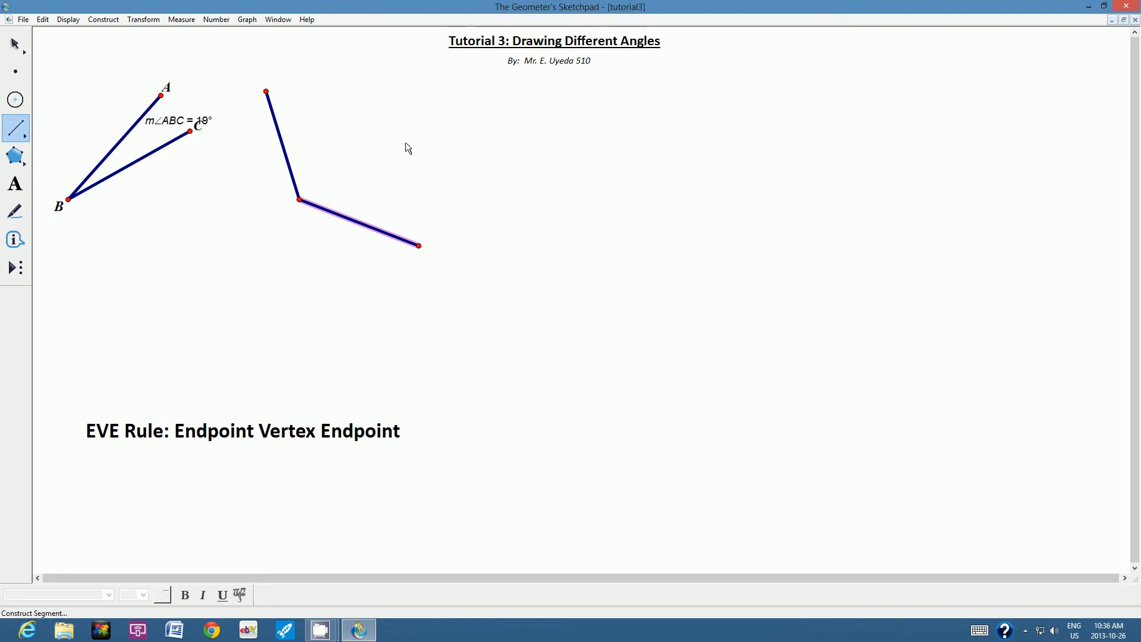
pyautogui.click(20, 47)
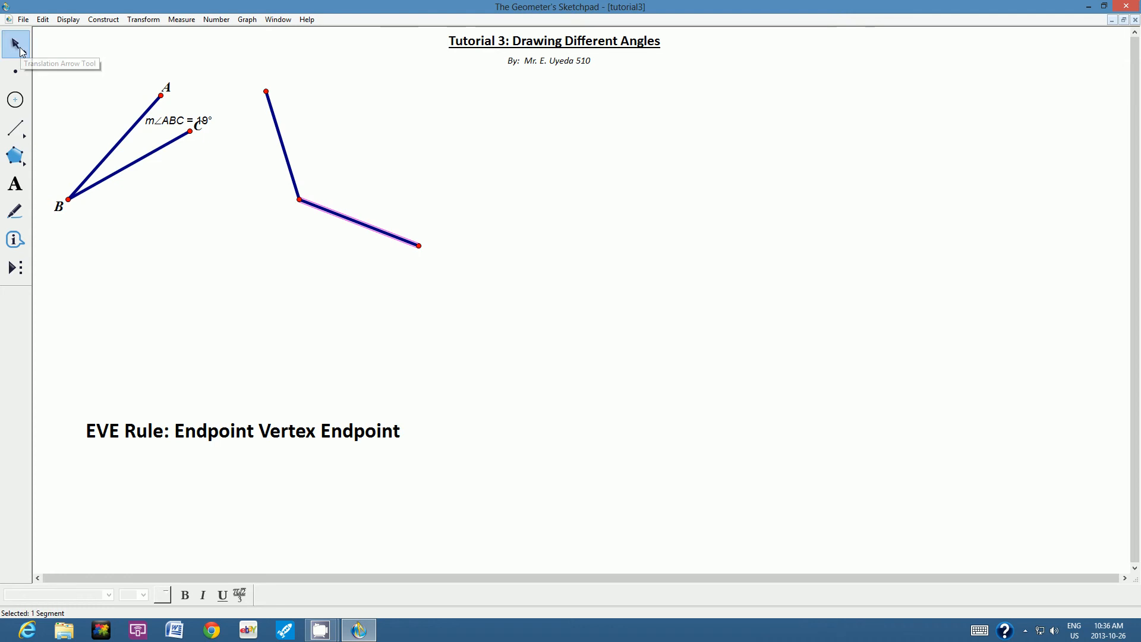
pyautogui.click(394, 113)
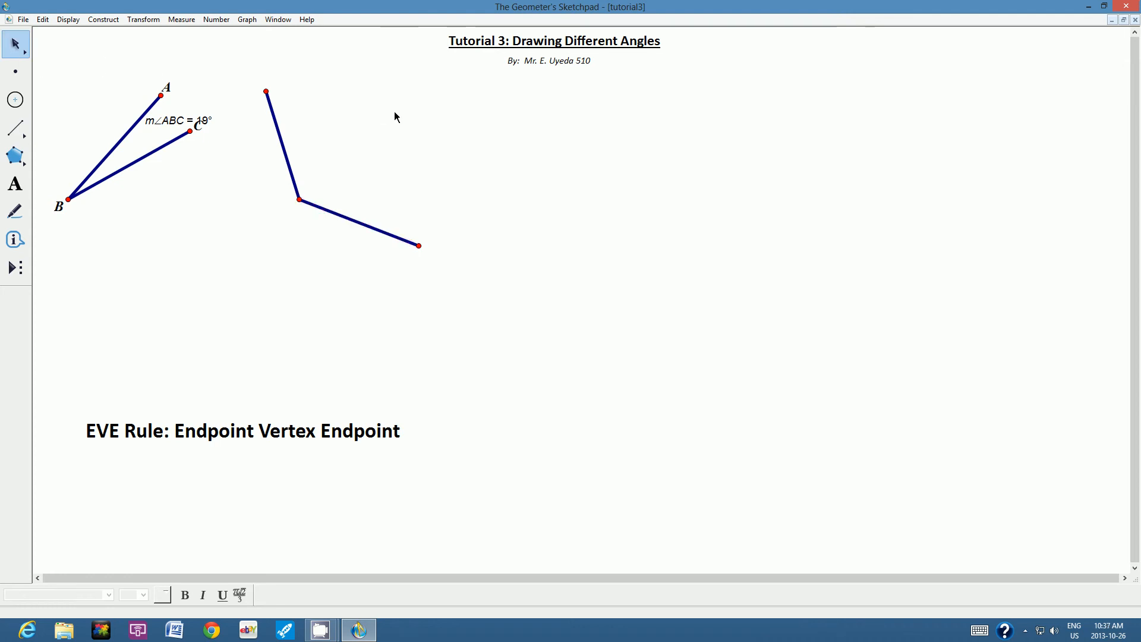
# Measure the new angle in the order upper endpoint, vertex, lower endpoint, and place the measurement inside the angle near the vertex
pyautogui.click(123, 430)
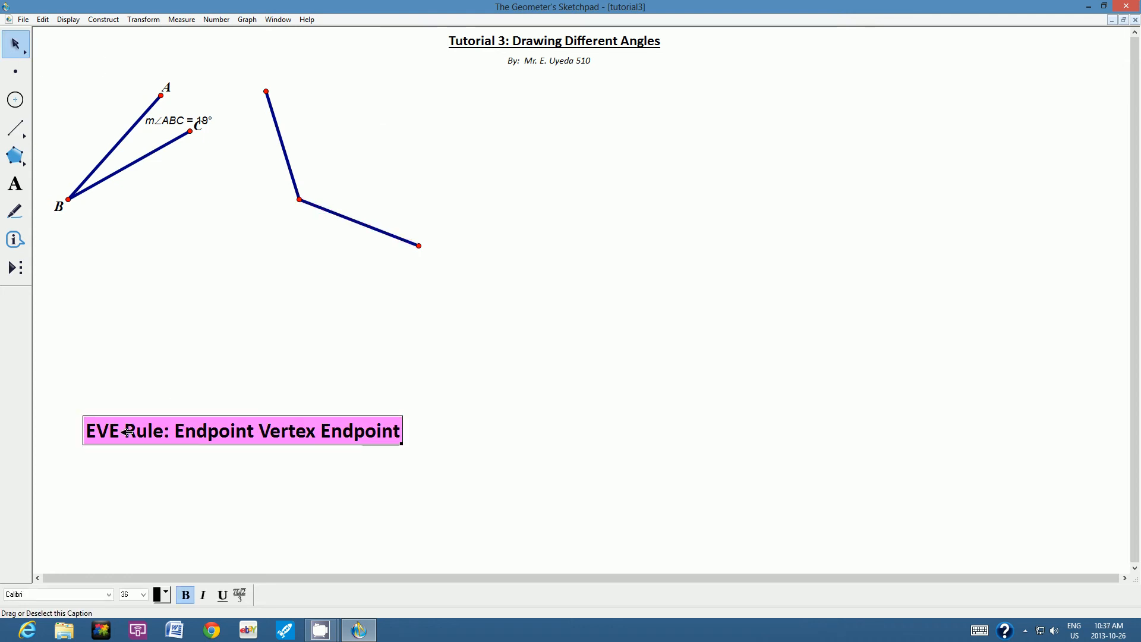
pyautogui.click(193, 309)
pyautogui.click(265, 91)
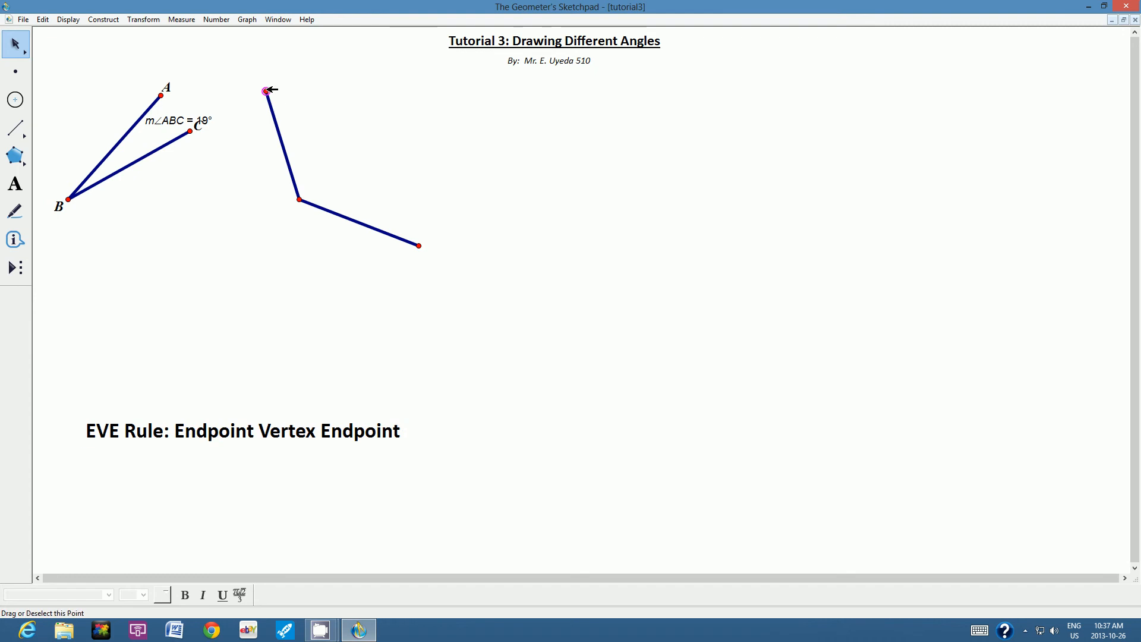
pyautogui.click(298, 200)
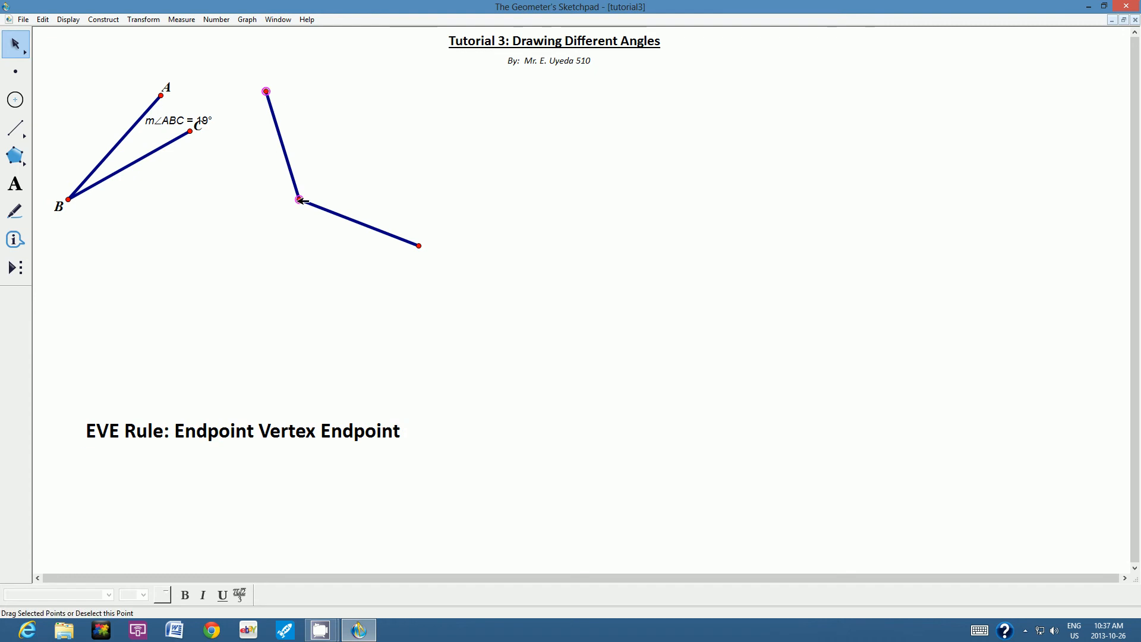
pyautogui.click(418, 245)
pyautogui.click(188, 21)
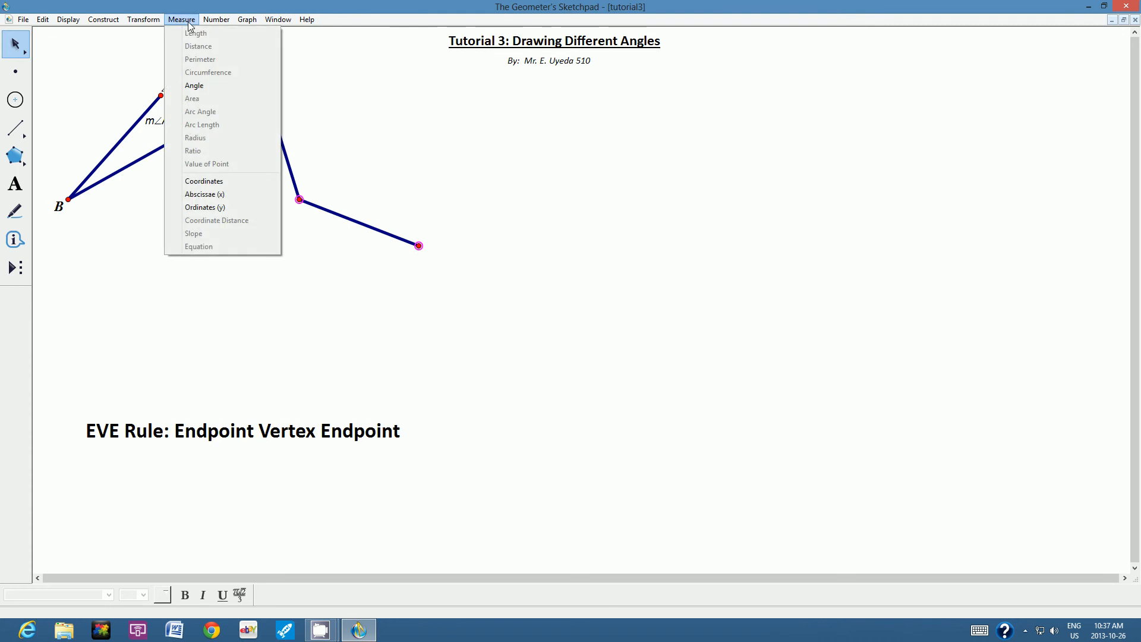
pyautogui.click(196, 86)
pyautogui.moveTo(192, 139); pyautogui.dragTo(353, 187)
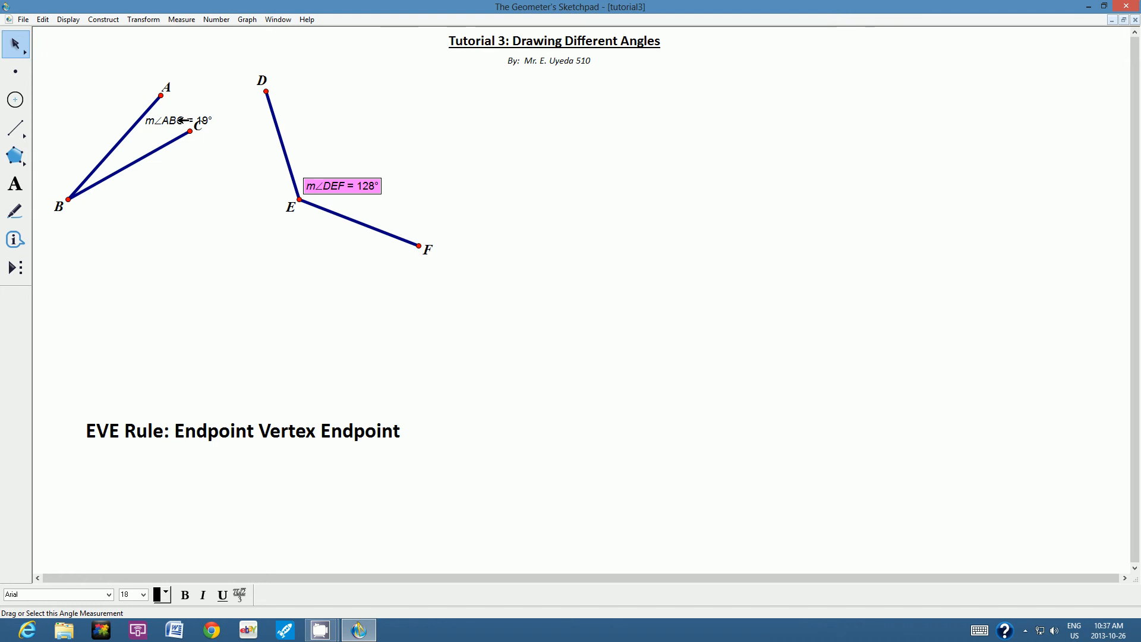
pyautogui.click(318, 114)
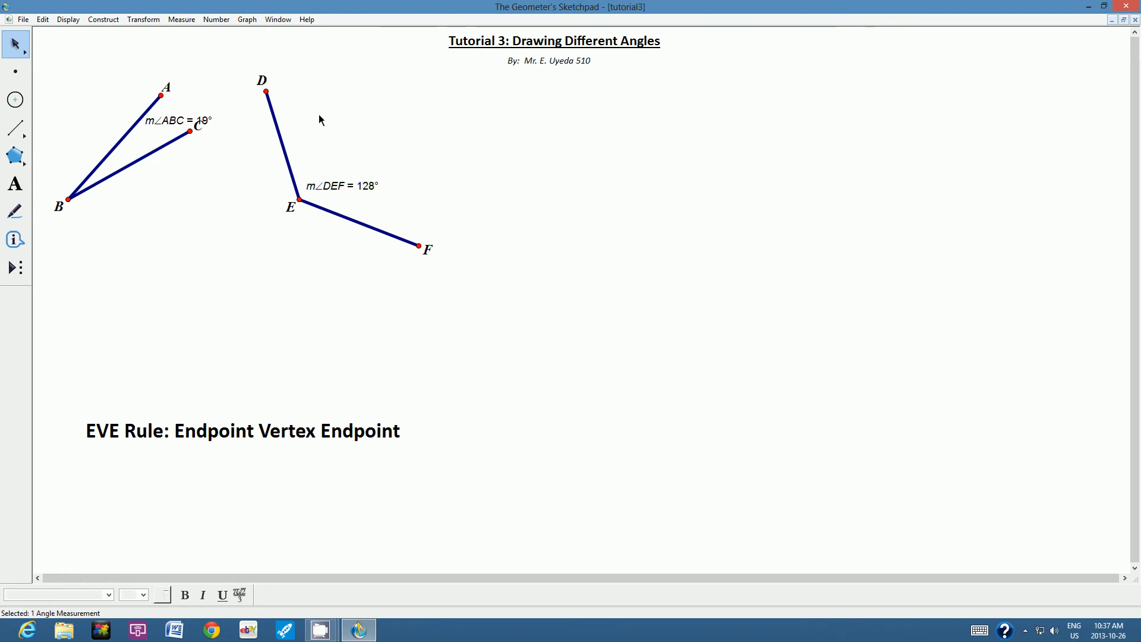
# Swing point D toward F to narrow angle DEF, and move it back up and left to open the angle to about 131°
pyautogui.moveTo(266, 90); pyautogui.dragTo(399, 120)
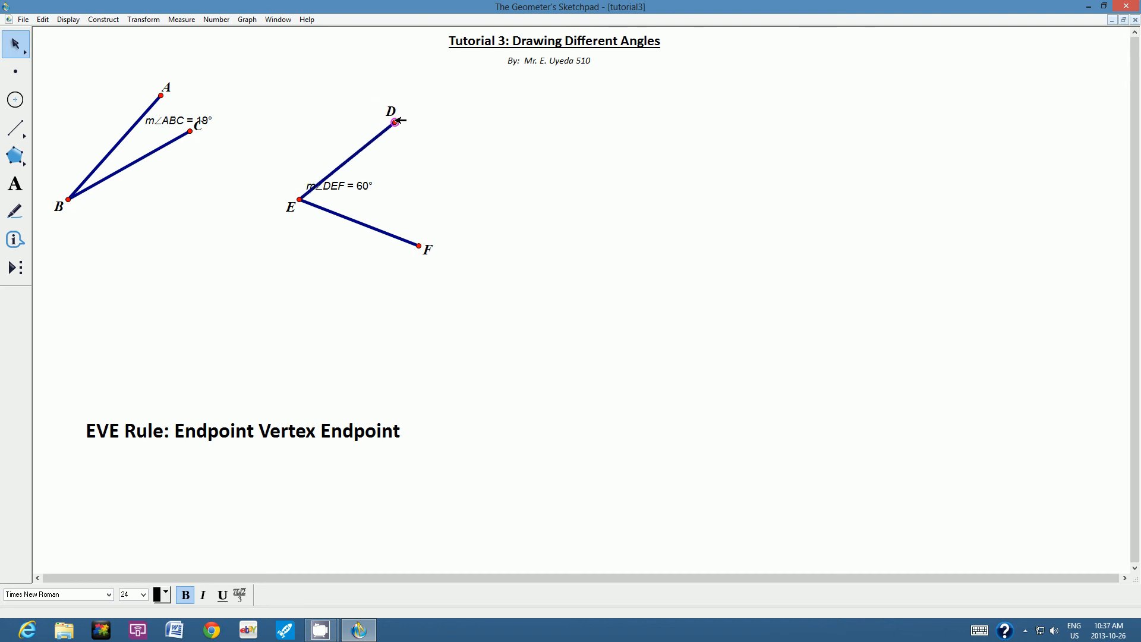
pyautogui.moveTo(396, 120); pyautogui.dragTo(258, 84)
pyautogui.click(337, 126)
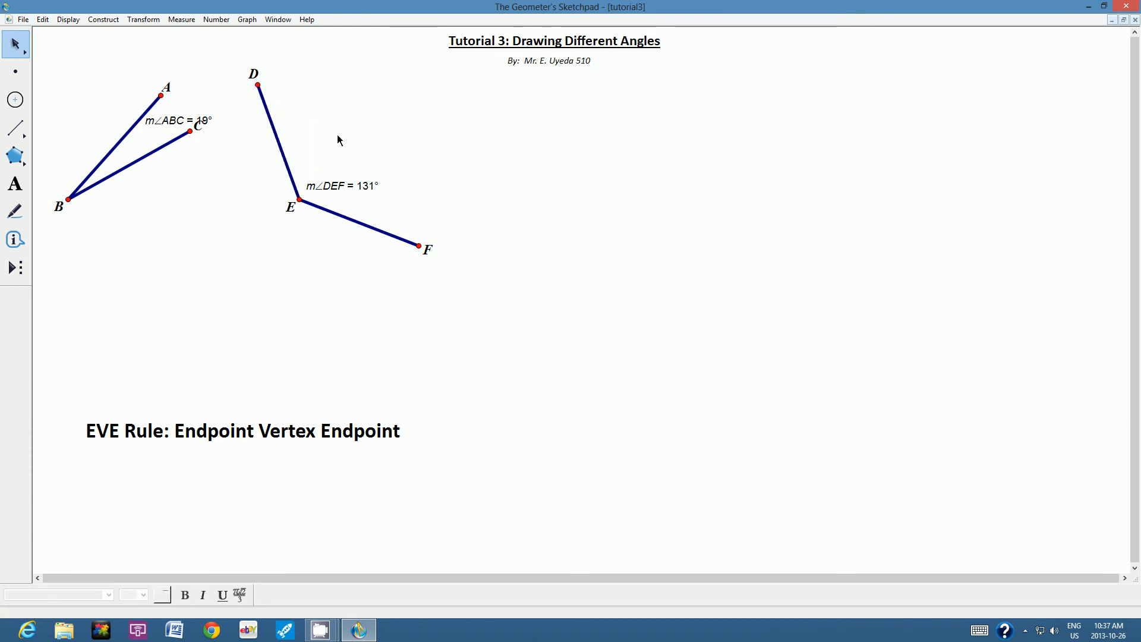
pyautogui.click(340, 186)
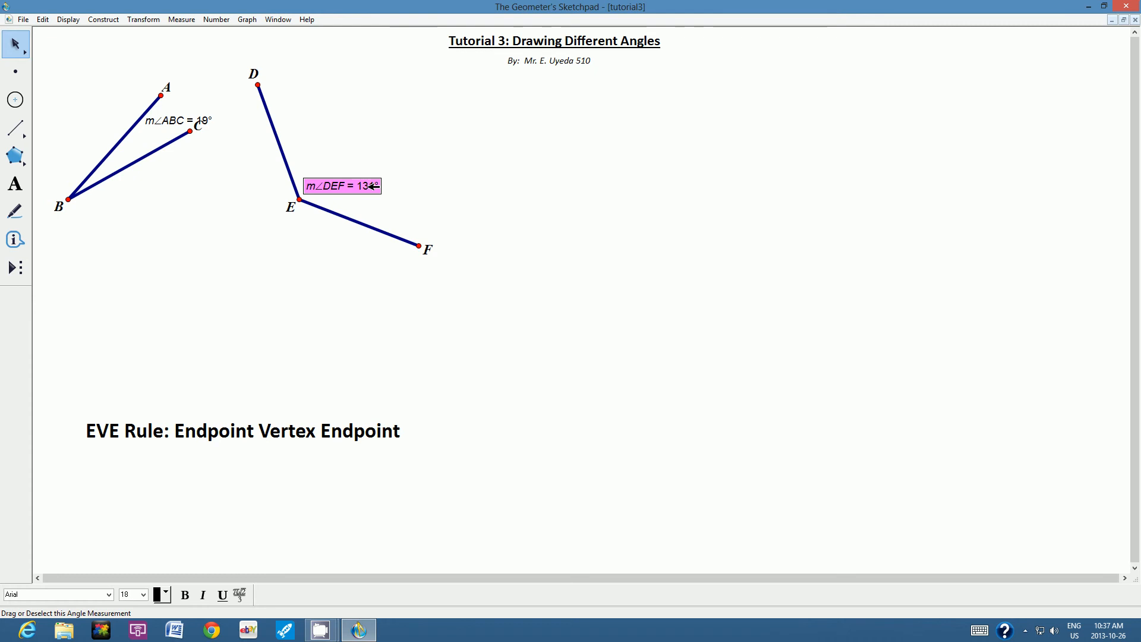
pyautogui.click(349, 140)
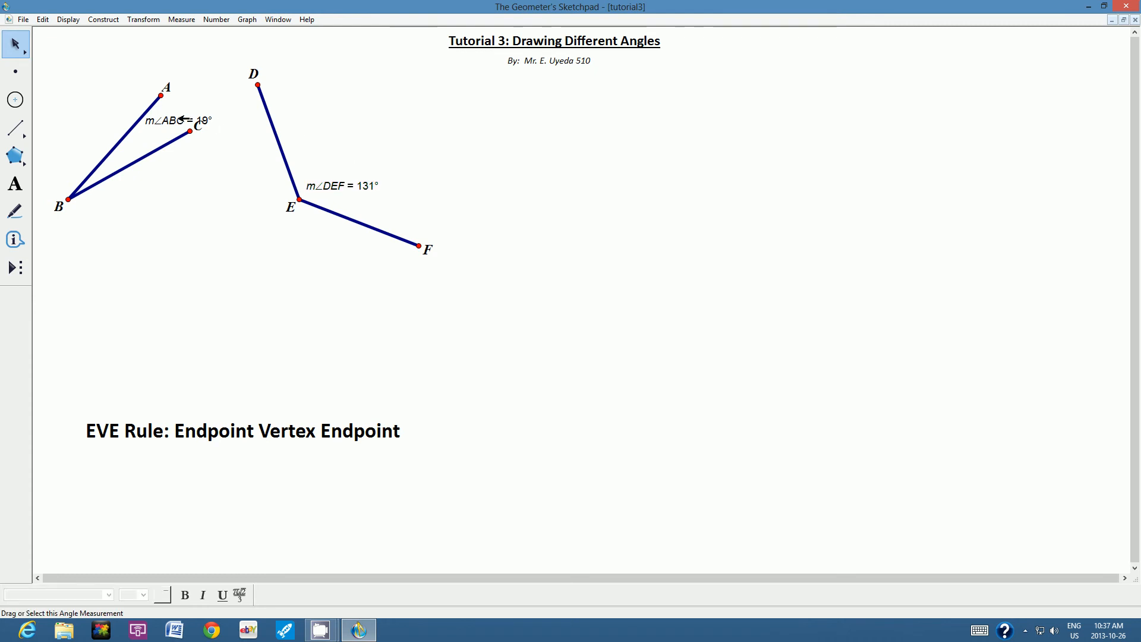
# Nudge the angle ABC measurement slightly up and left so its value clears the label of point C
pyautogui.click(190, 120)
pyautogui.moveTo(186, 119); pyautogui.dragTo(178, 114)
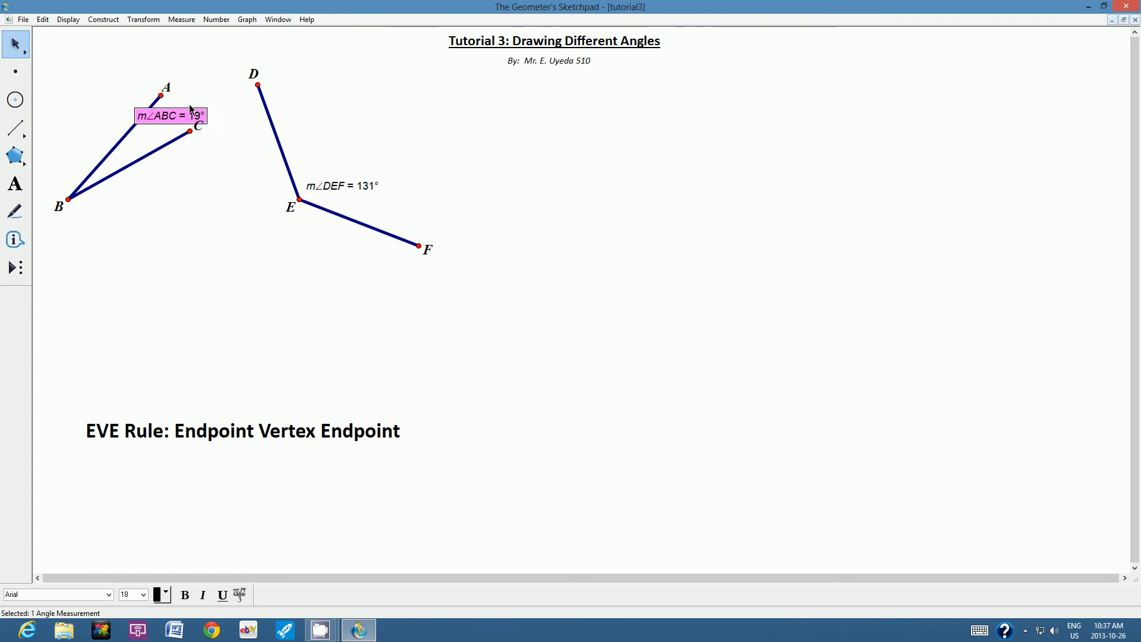
pyautogui.click(351, 128)
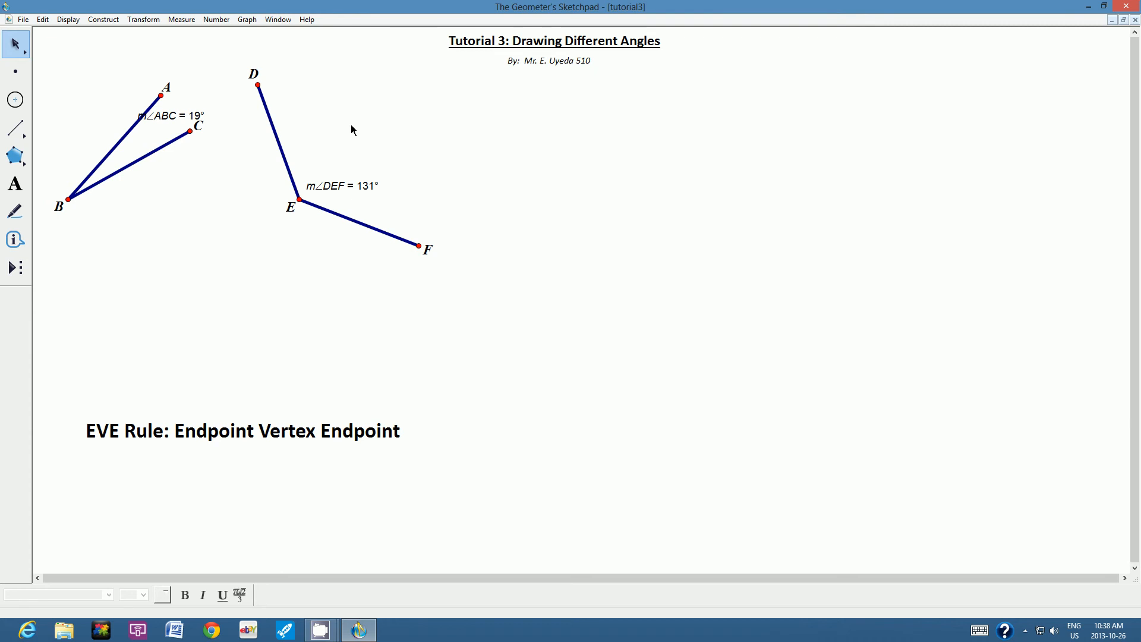
# Color segments DE and EF light blue and deselect them
pyautogui.click(287, 148)
pyautogui.click(344, 214)
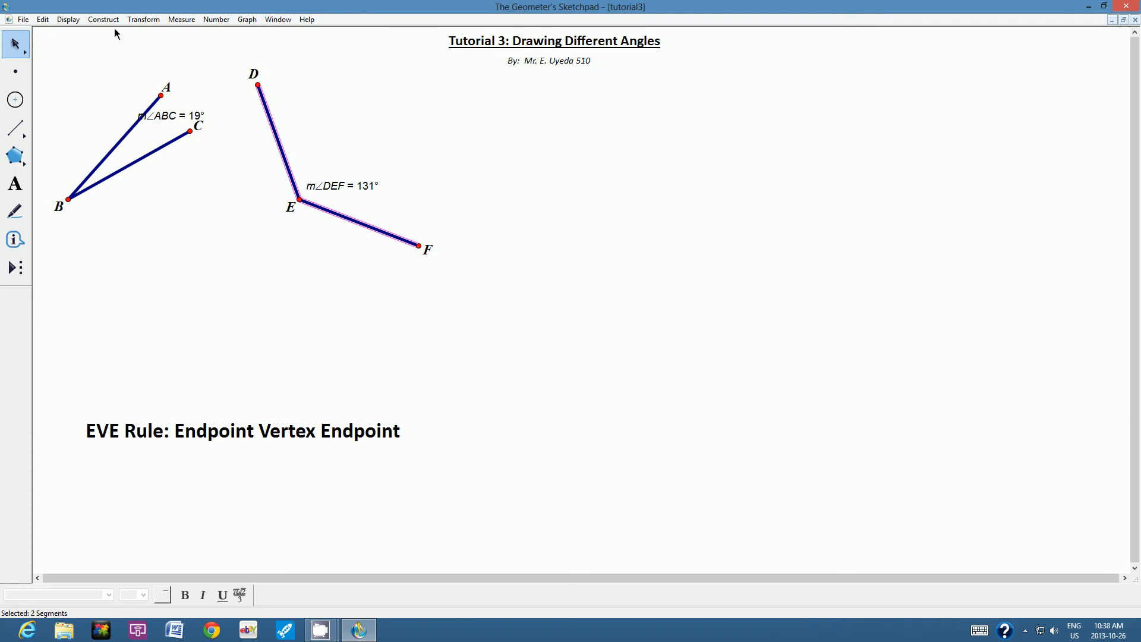
pyautogui.click(75, 21)
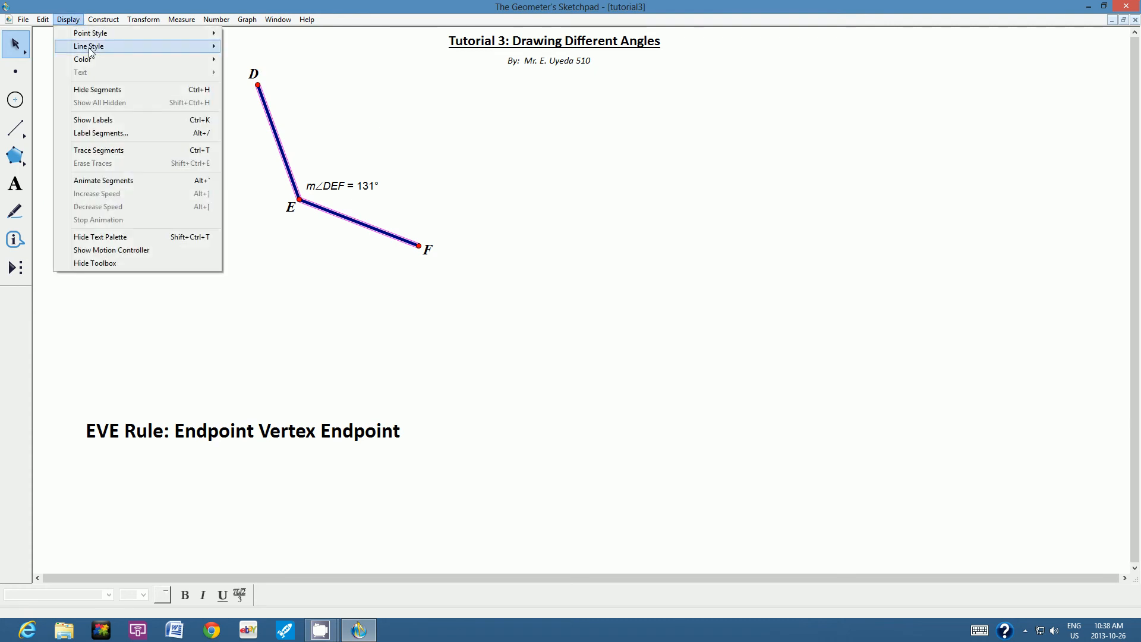
pyautogui.moveTo(94, 57)
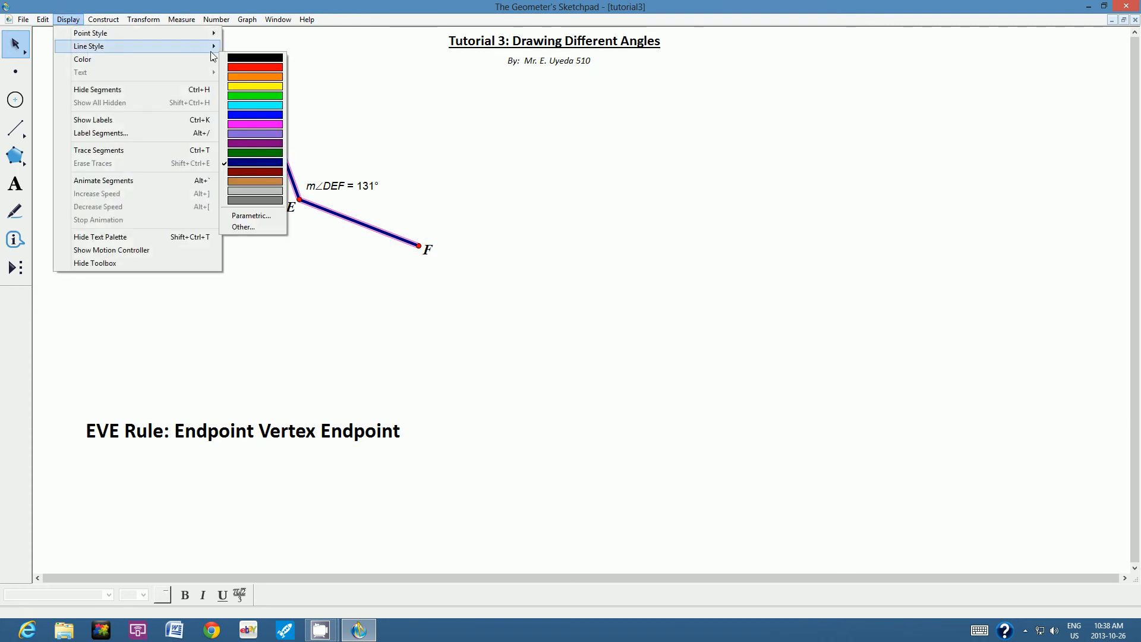
pyautogui.click(279, 107)
pyautogui.click(435, 166)
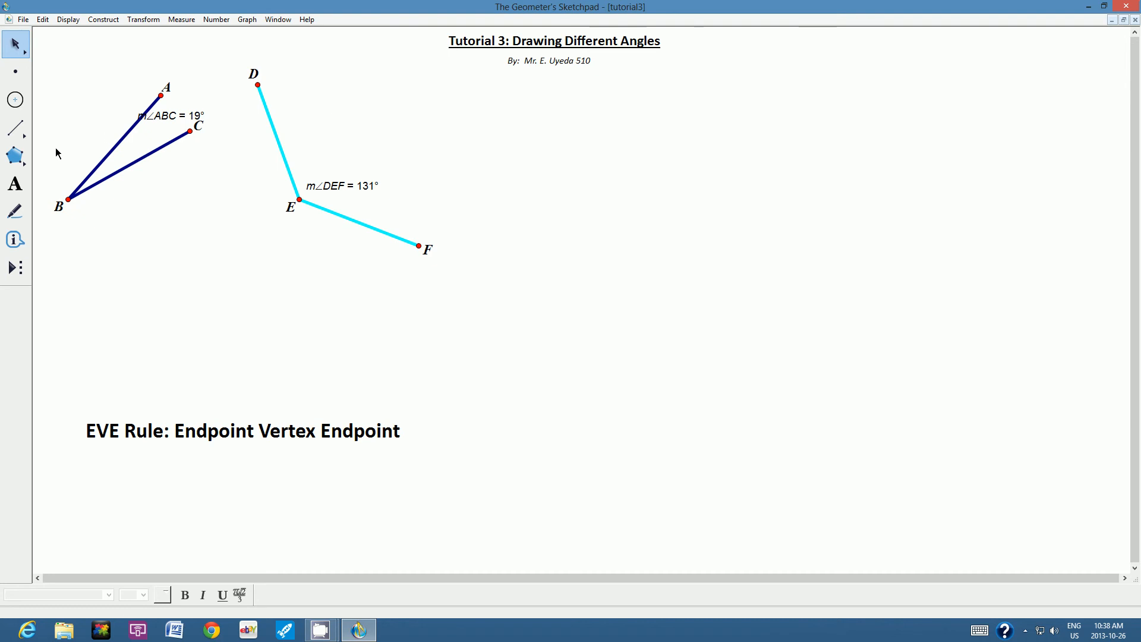
# Add a text caption reading "Acute Angle" below angle ABC
pyautogui.click(15, 186)
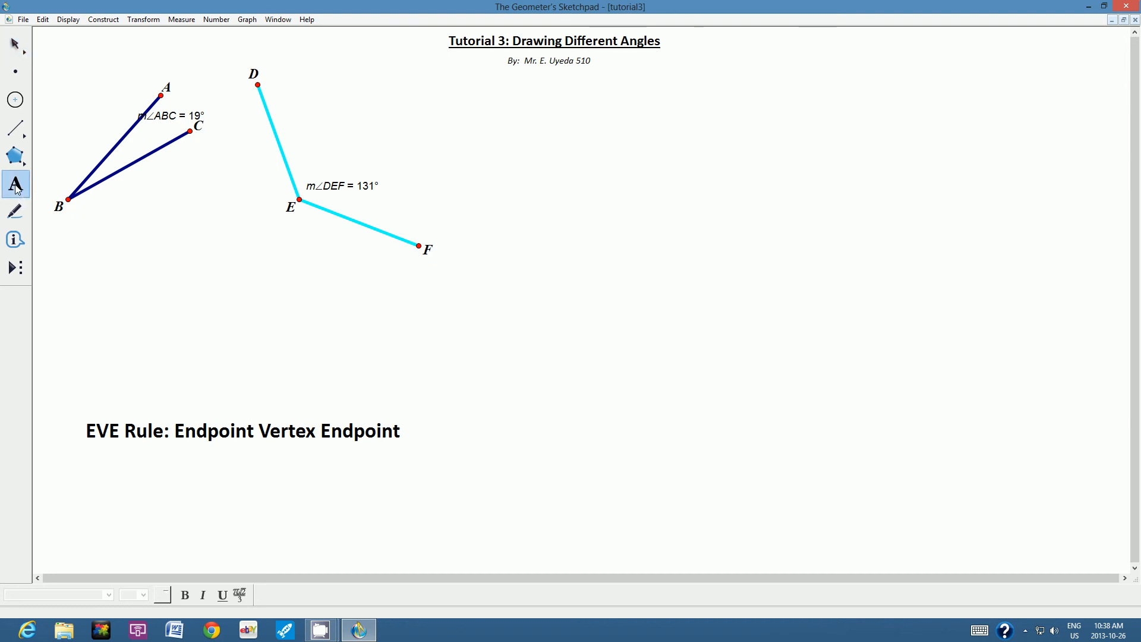
pyautogui.moveTo(57, 229); pyautogui.dragTo(240, 263)
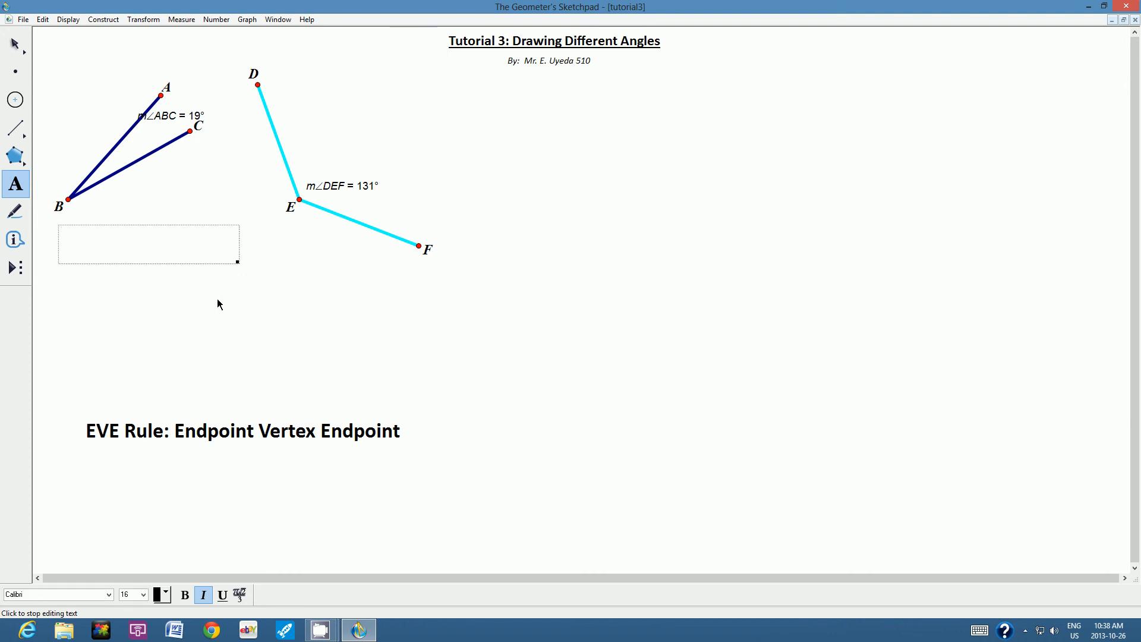
pyautogui.write('Acute Angle')
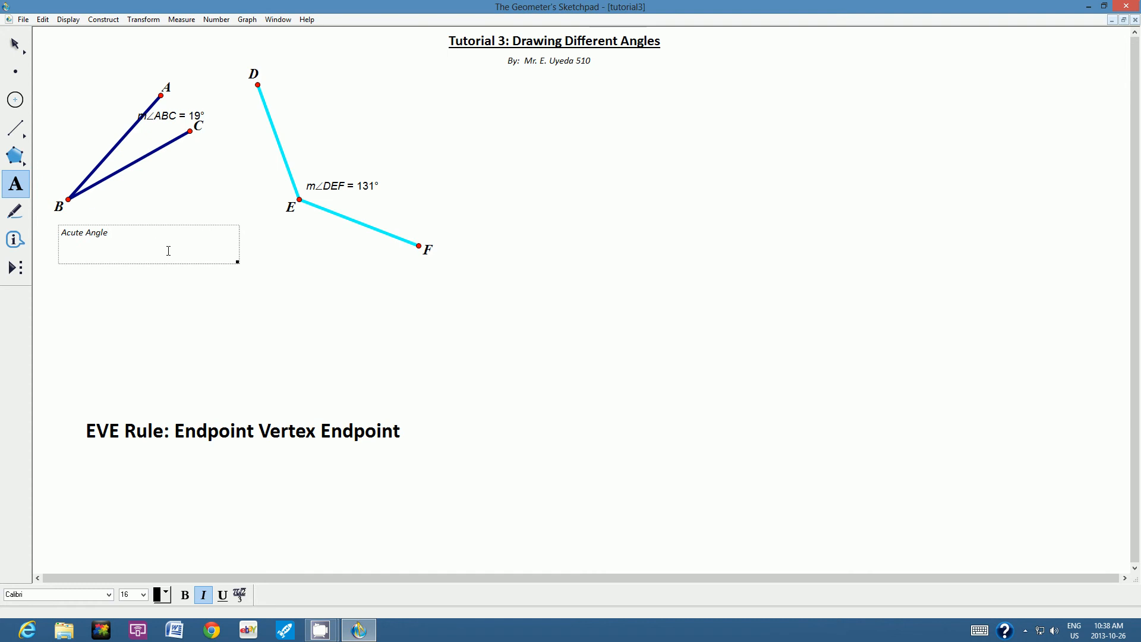
# Format the "Acute Angle" caption as bold without italics at size 18, and finish editing it
pyautogui.moveTo(109, 234); pyautogui.dragTo(62, 234)
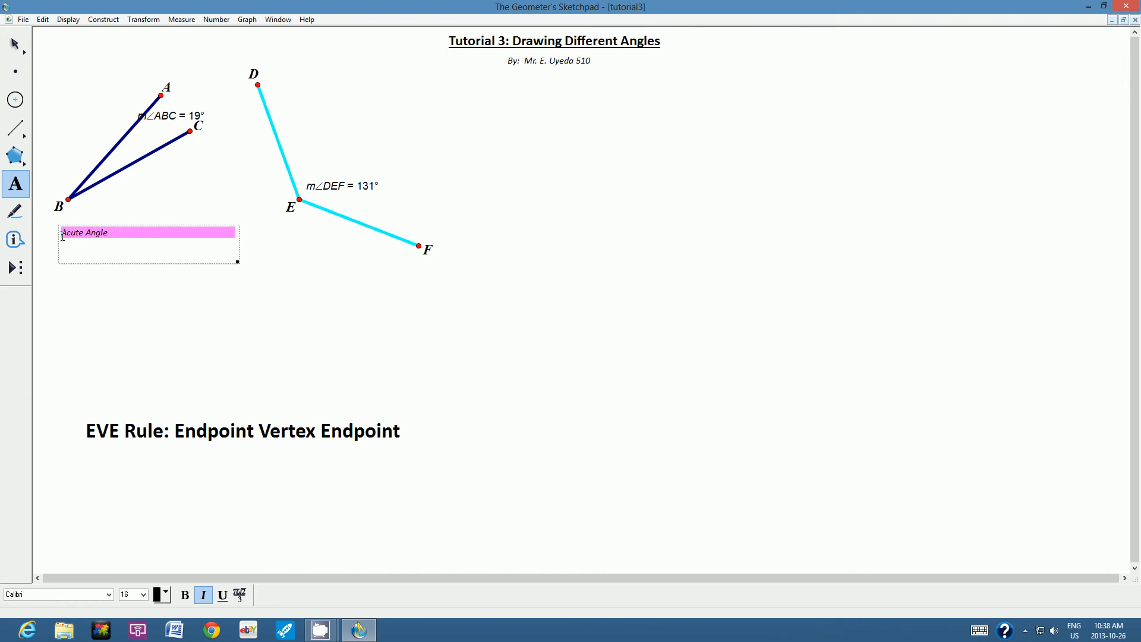
pyautogui.click(206, 595)
pyautogui.click(186, 594)
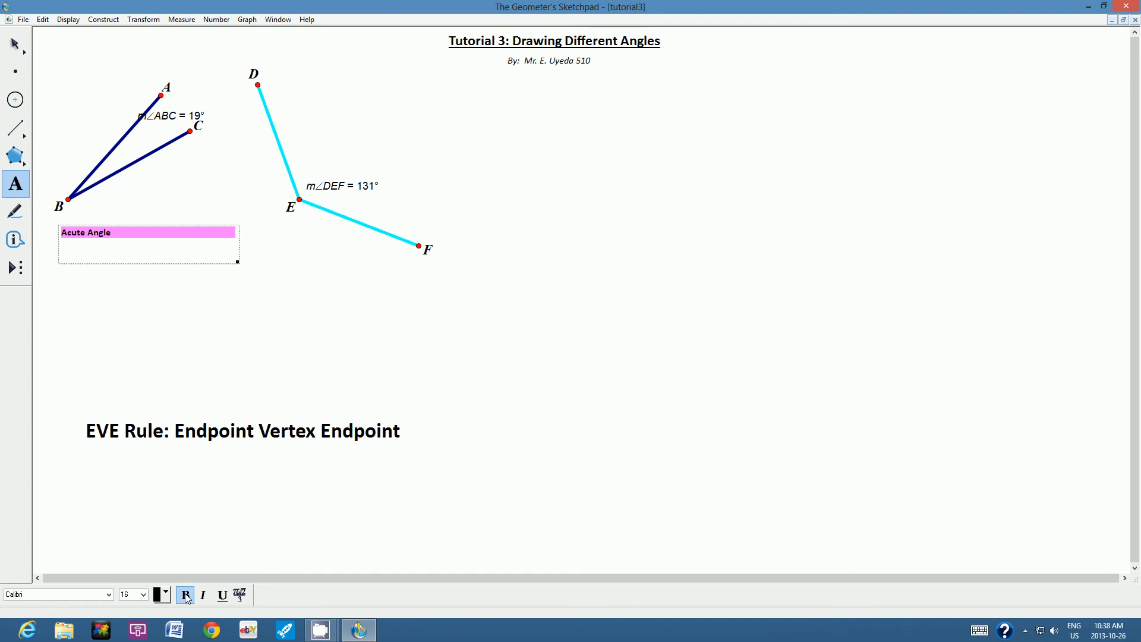
pyautogui.click(144, 594)
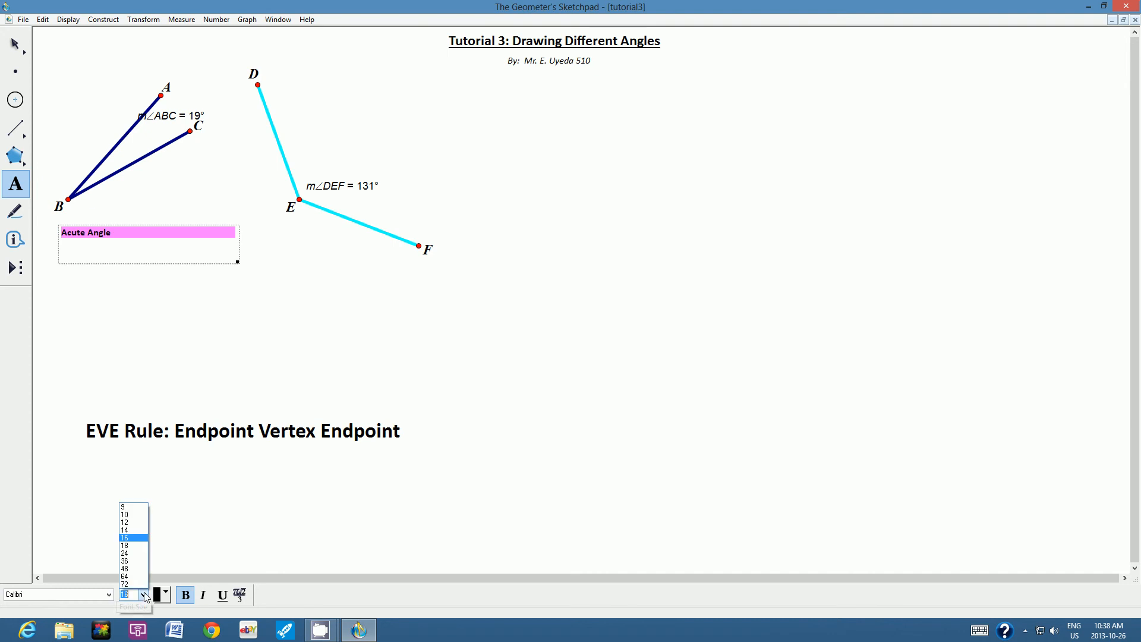
pyautogui.click(130, 544)
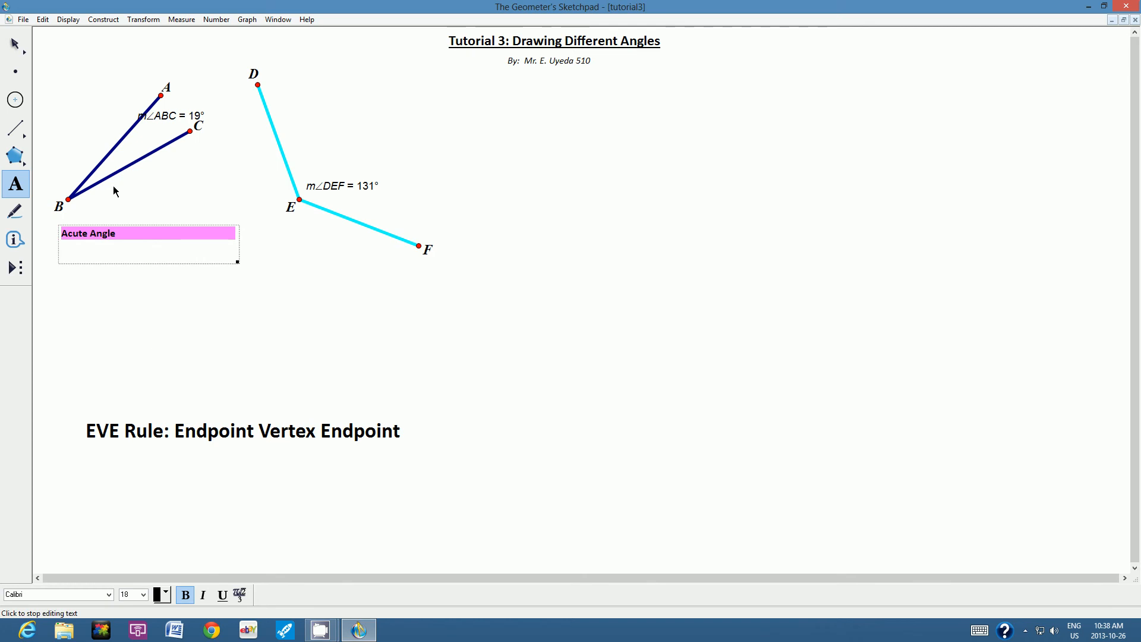
pyautogui.click(13, 48)
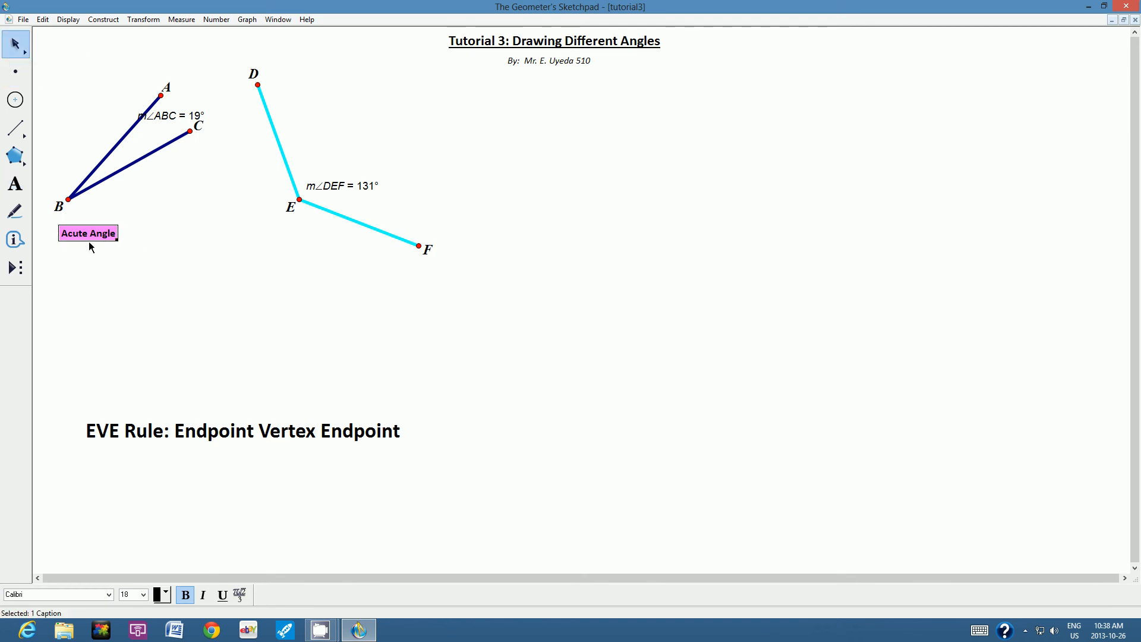
# Move the "Acute Angle" caption slightly right and down beneath angle ABC, and deselect it
pyautogui.moveTo(111, 233); pyautogui.dragTo(148, 246)
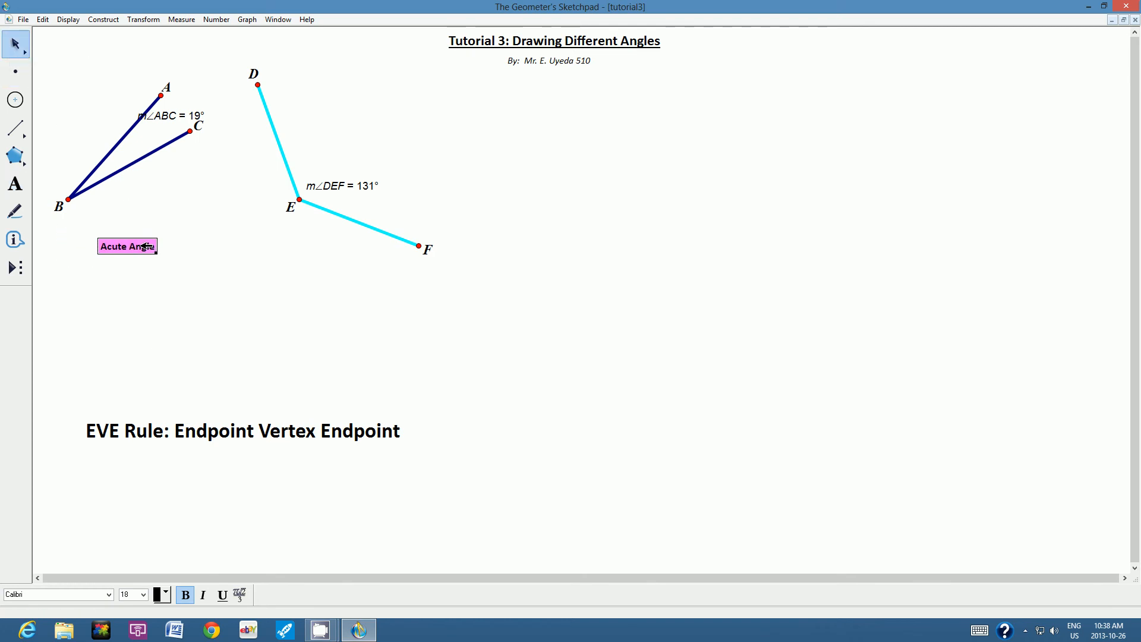
pyautogui.click(230, 213)
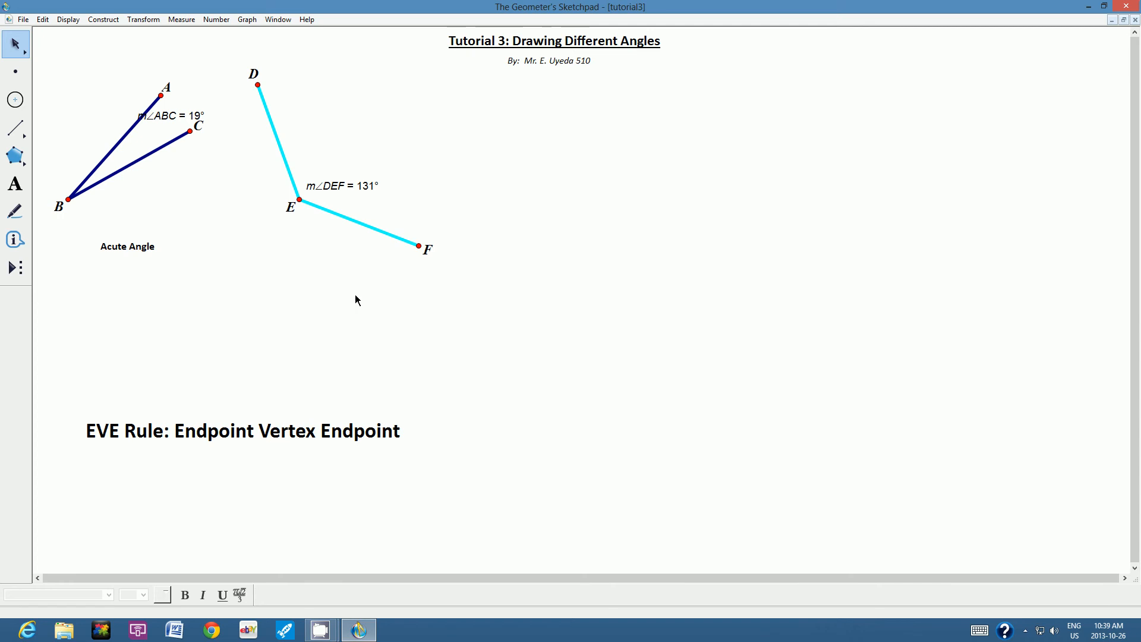
# Add a text caption reading "Obtuse Angle" and place it centered below angle DEF, leaving it deselected
pyautogui.click(15, 184)
pyautogui.moveTo(257, 261); pyautogui.dragTo(414, 302)
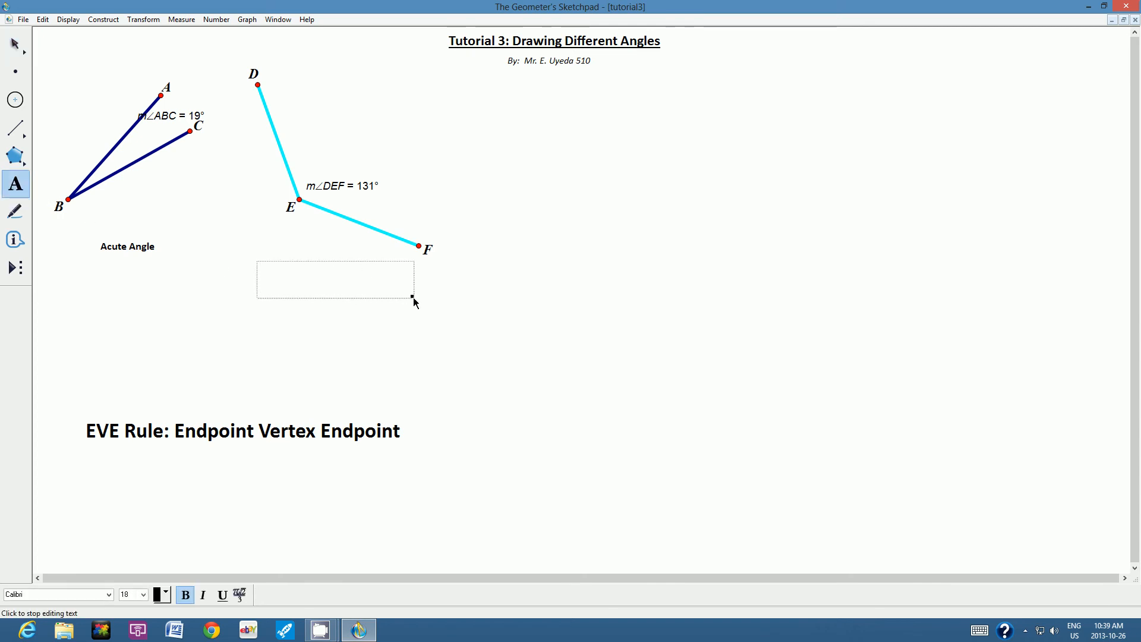
pyautogui.write('Obtuse Angle')
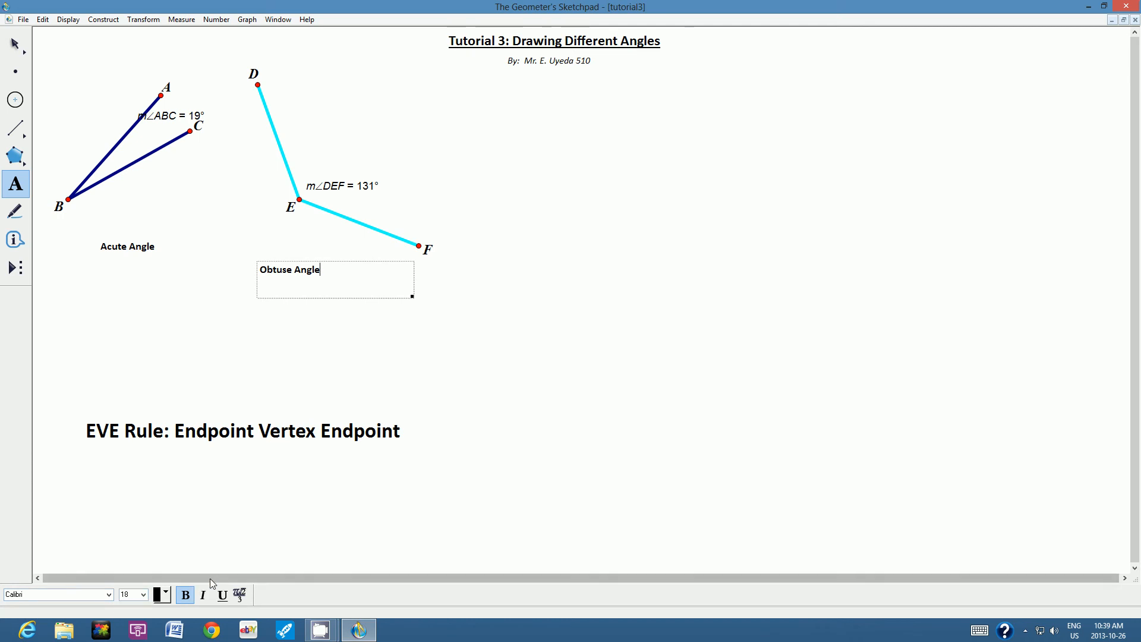
pyautogui.click(16, 44)
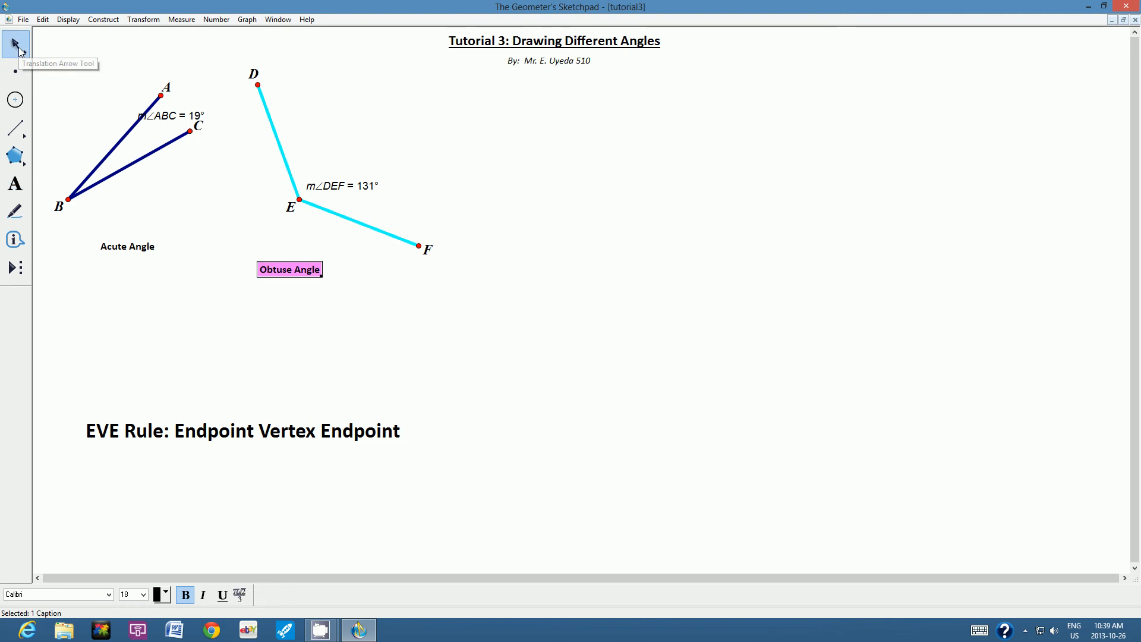
pyautogui.moveTo(291, 269); pyautogui.dragTo(342, 284)
pyautogui.click(450, 304)
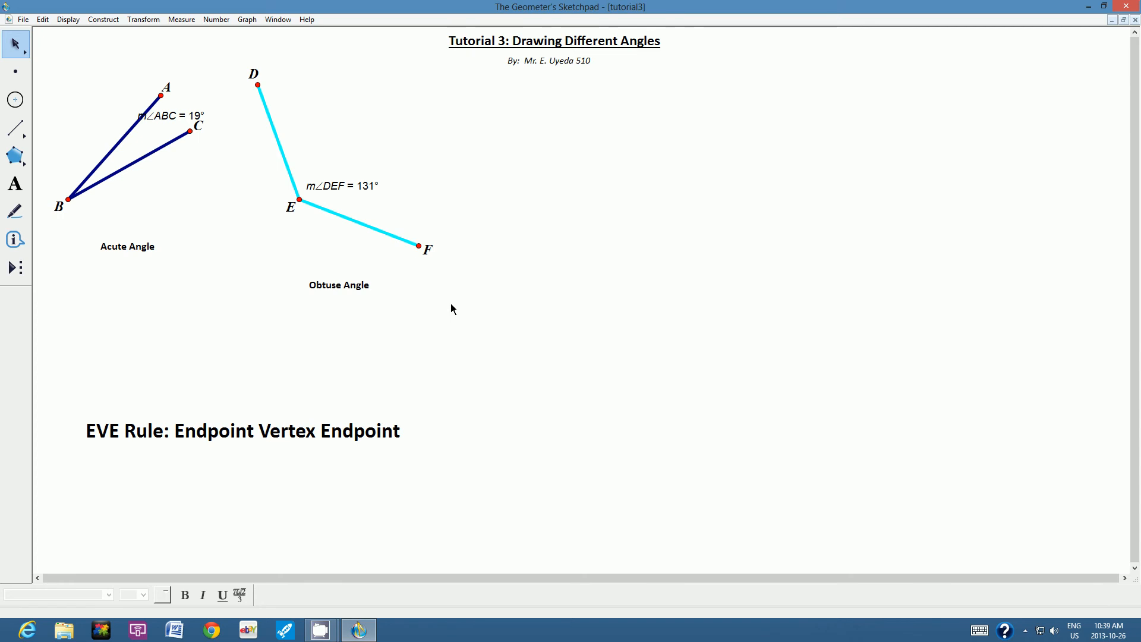
# Draw a vertical segment in the empty area to the right of angle DEF, about as tall as that angle
pyautogui.click(17, 133)
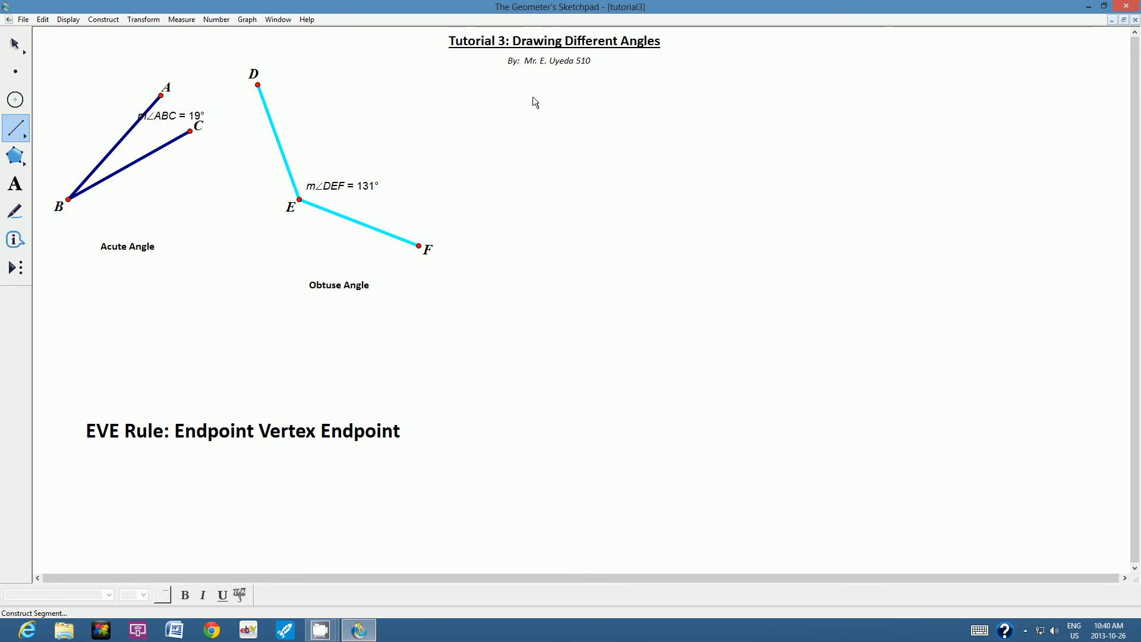
pyautogui.moveTo(532, 96); pyautogui.dragTo(532, 235)
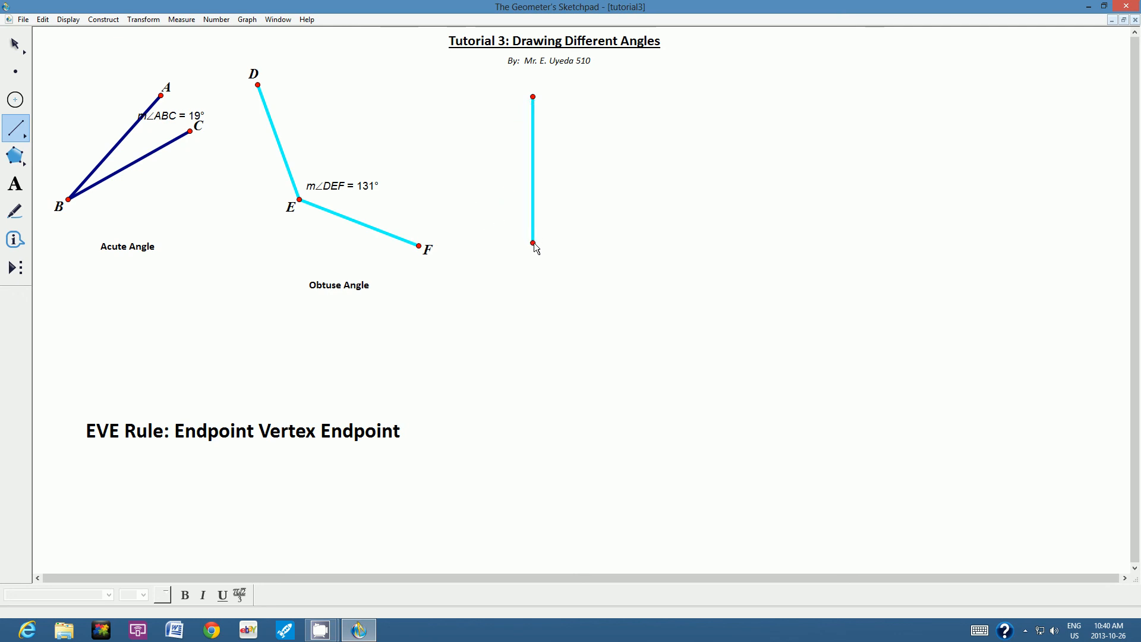
pyautogui.moveTo(534, 243); pyautogui.dragTo(533, 242)
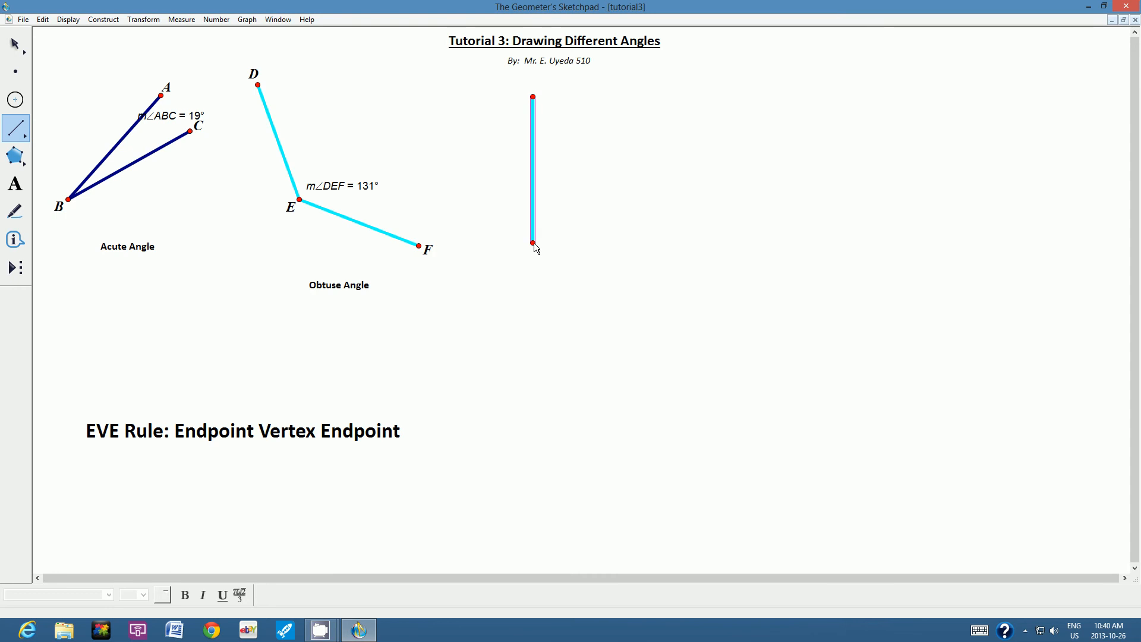